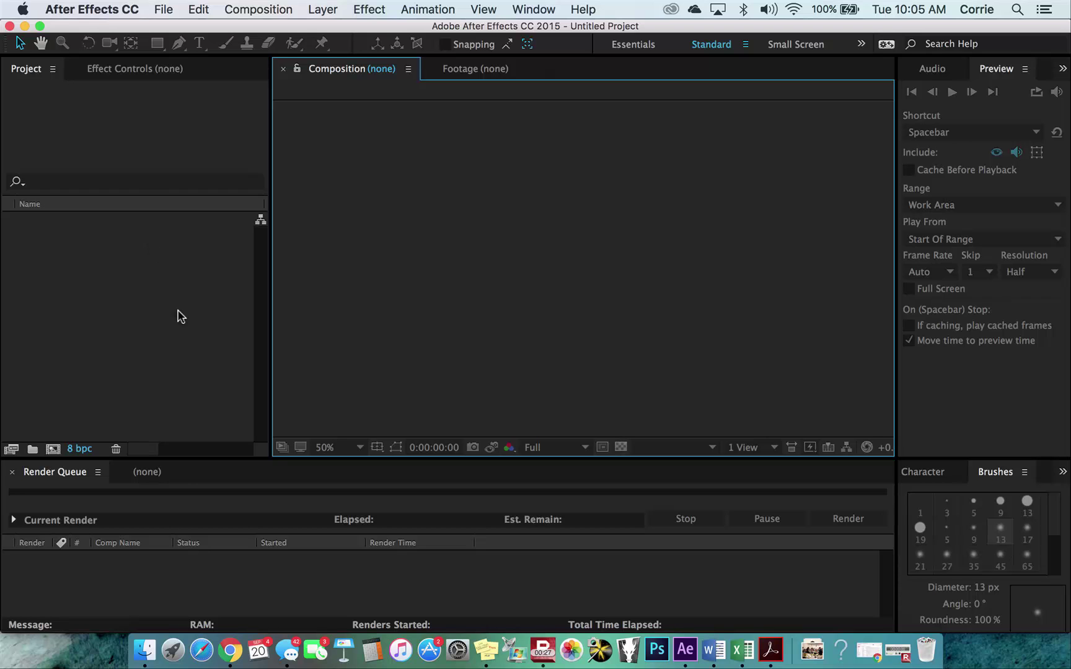
Step: Open the File > Import > File browser and search the computer for 'gnome'
click(165, 11)
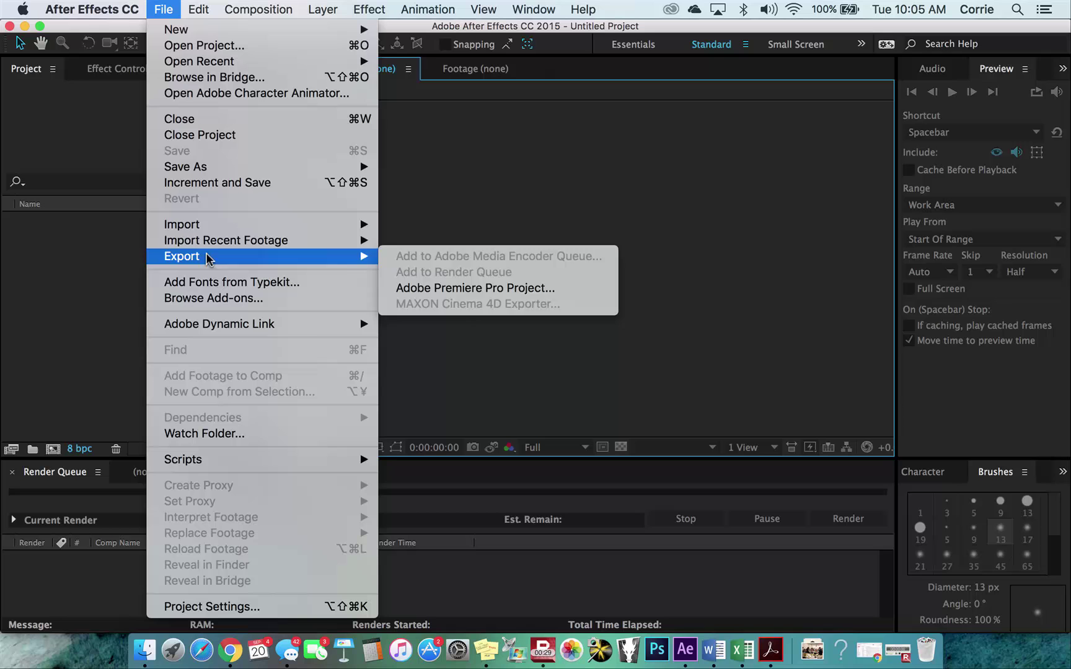
mouse_move(207, 228)
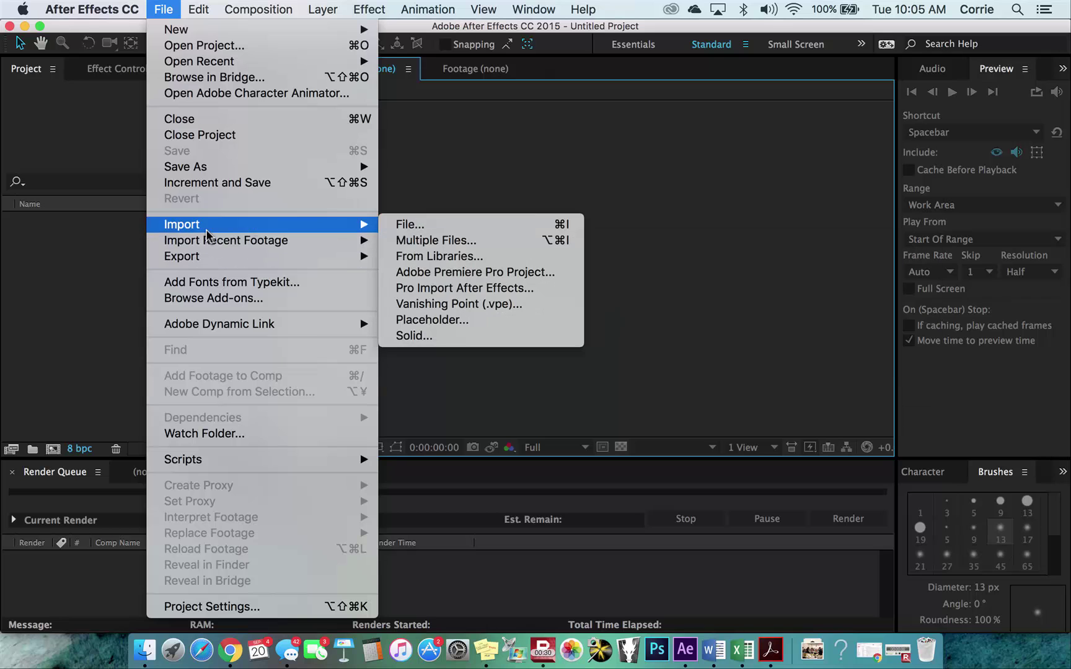
click(400, 227)
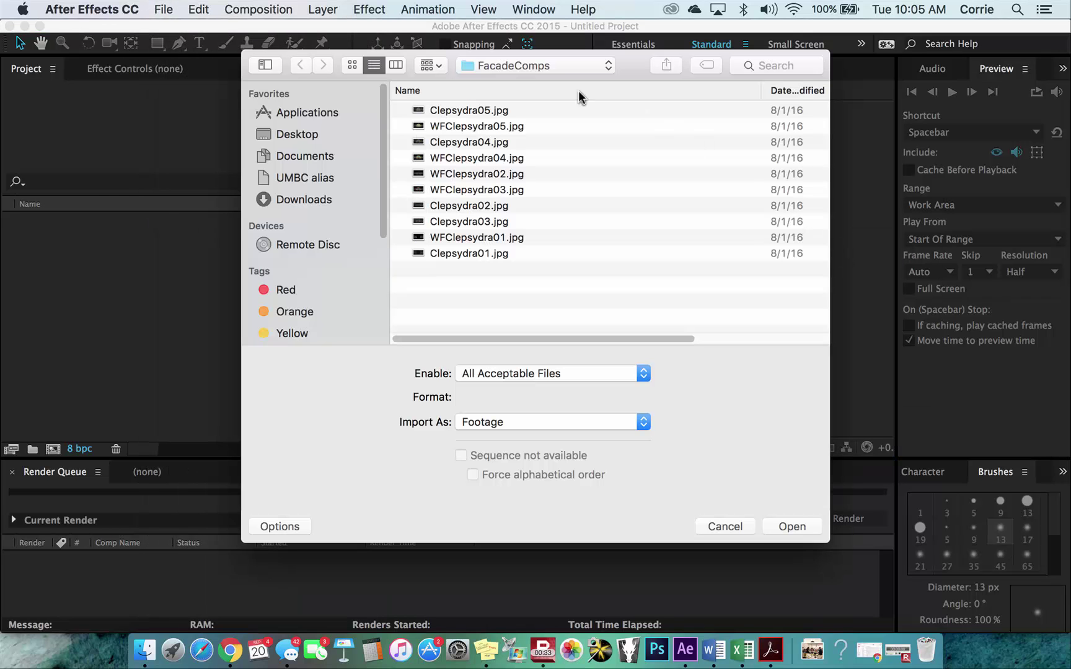
click(768, 67)
text(gnome)
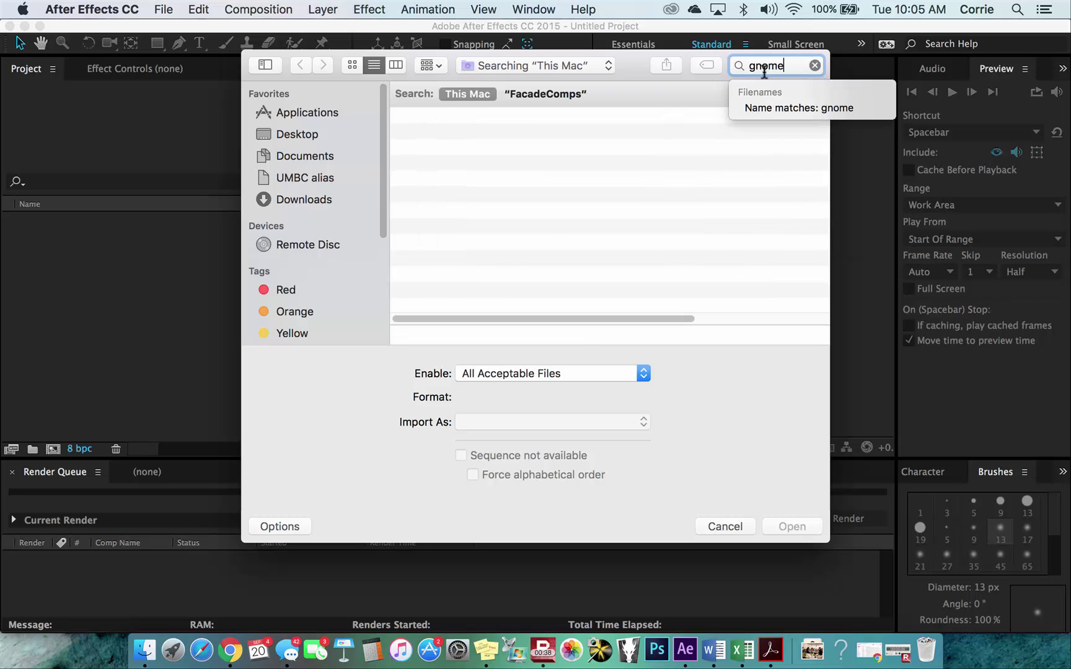
click(783, 107)
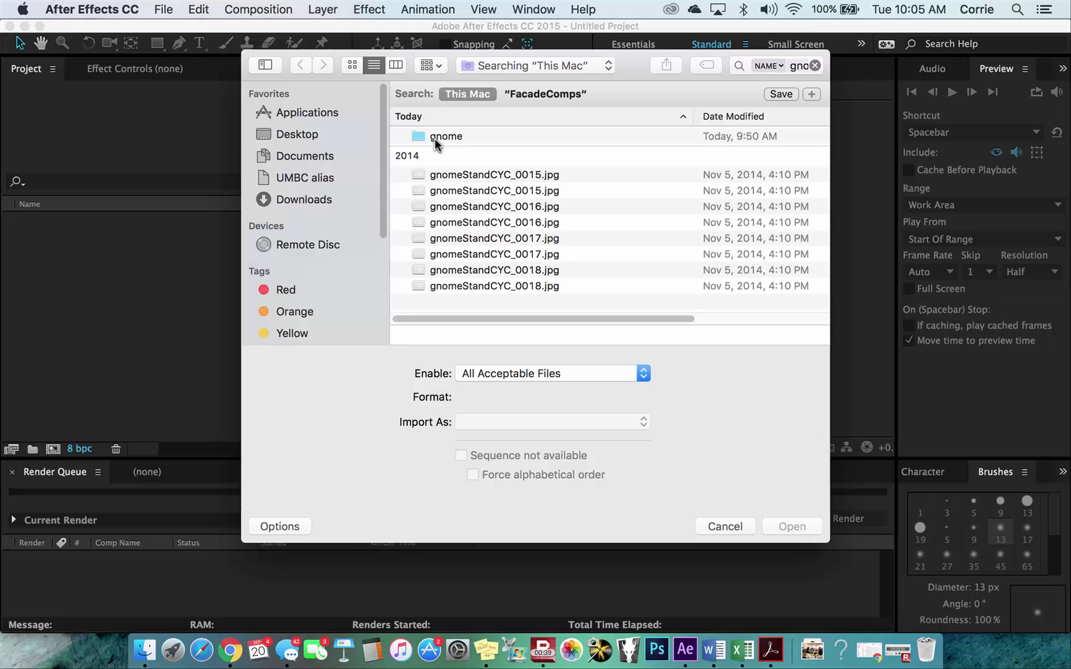
Step: In the gnome folder, select gnomeStandCYC_0017.jpg and enable JPEG Sequence
double_click(444, 136)
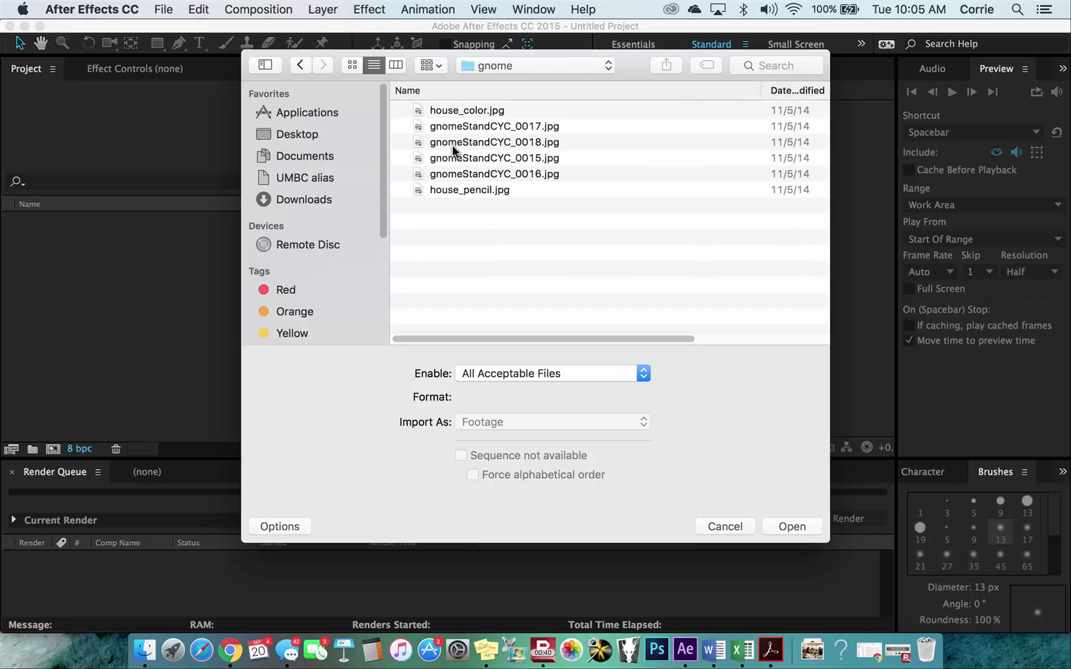
click(480, 127)
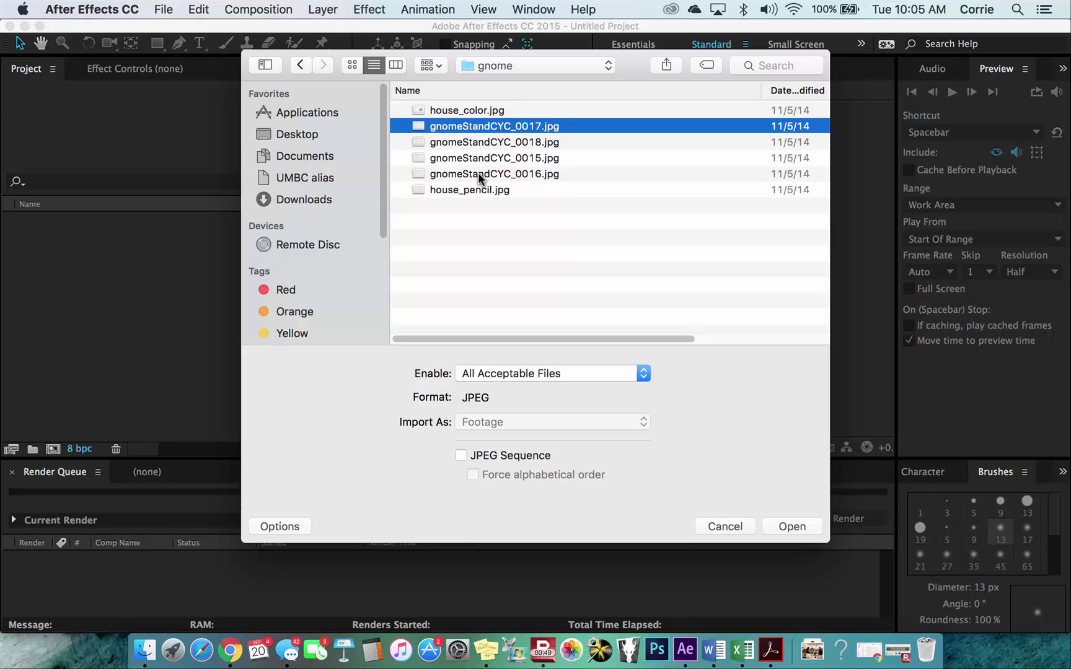
click(461, 457)
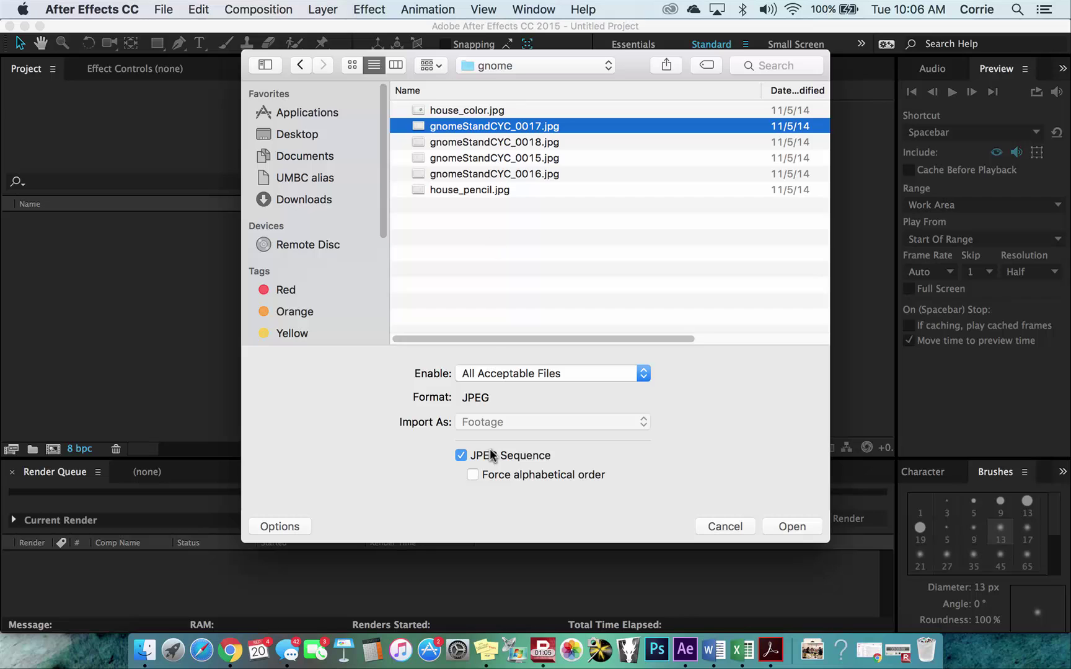
Step: Import the gnomeStandCYC_[0015-0018].jpg sequence and set Interpret Footage Loop to 20 times
click(789, 526)
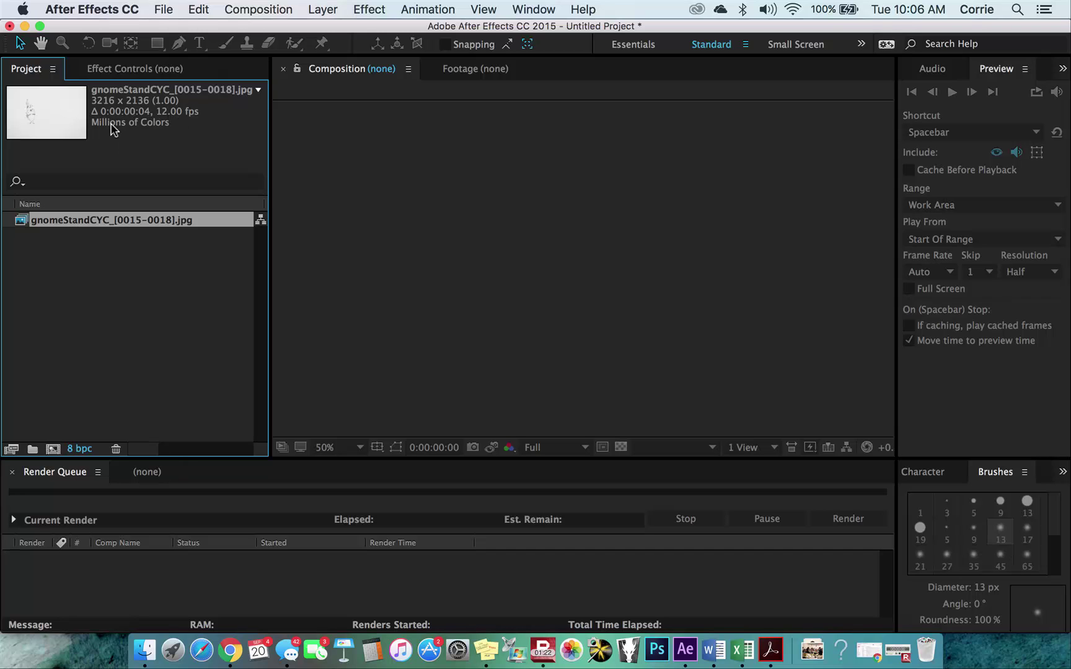
right_click(125, 223)
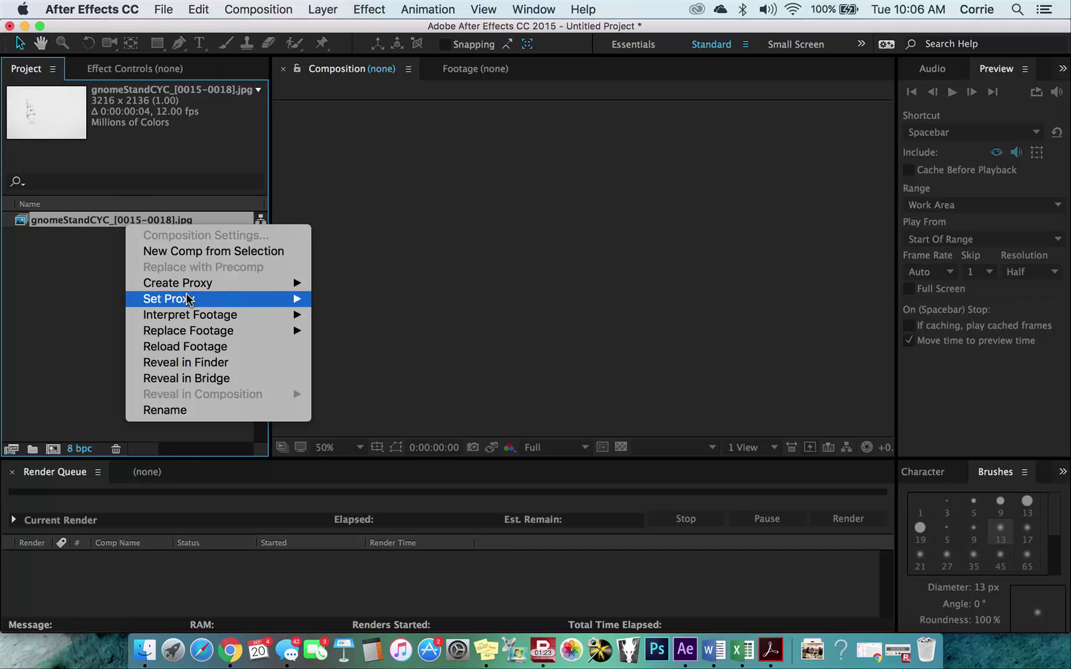
mouse_move(194, 314)
click(345, 316)
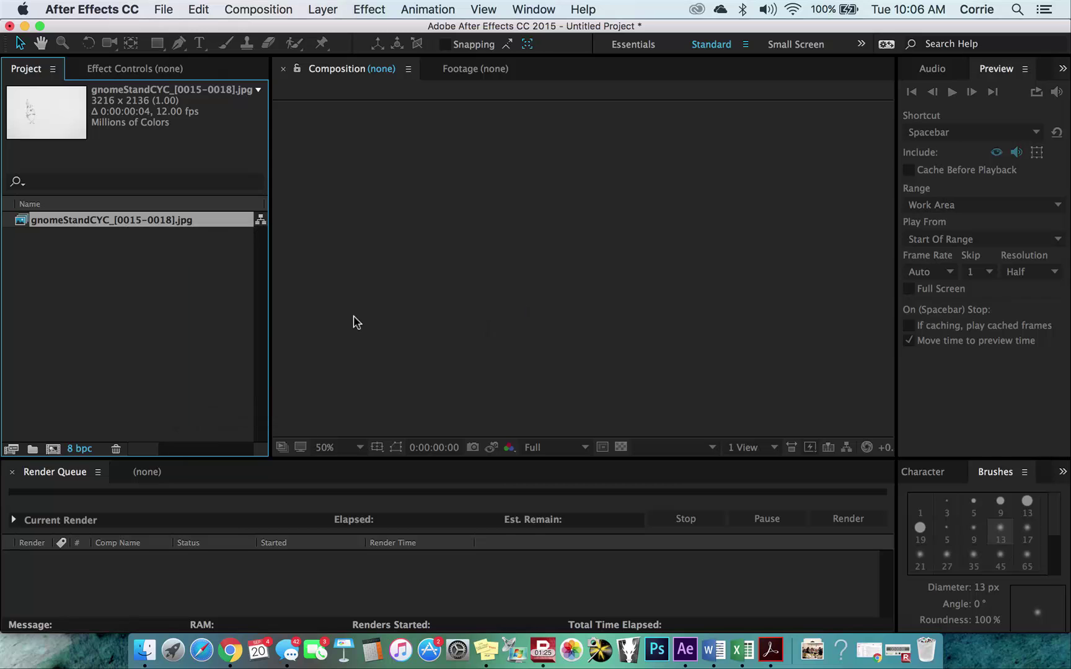
drag(226, 111, 509, 54)
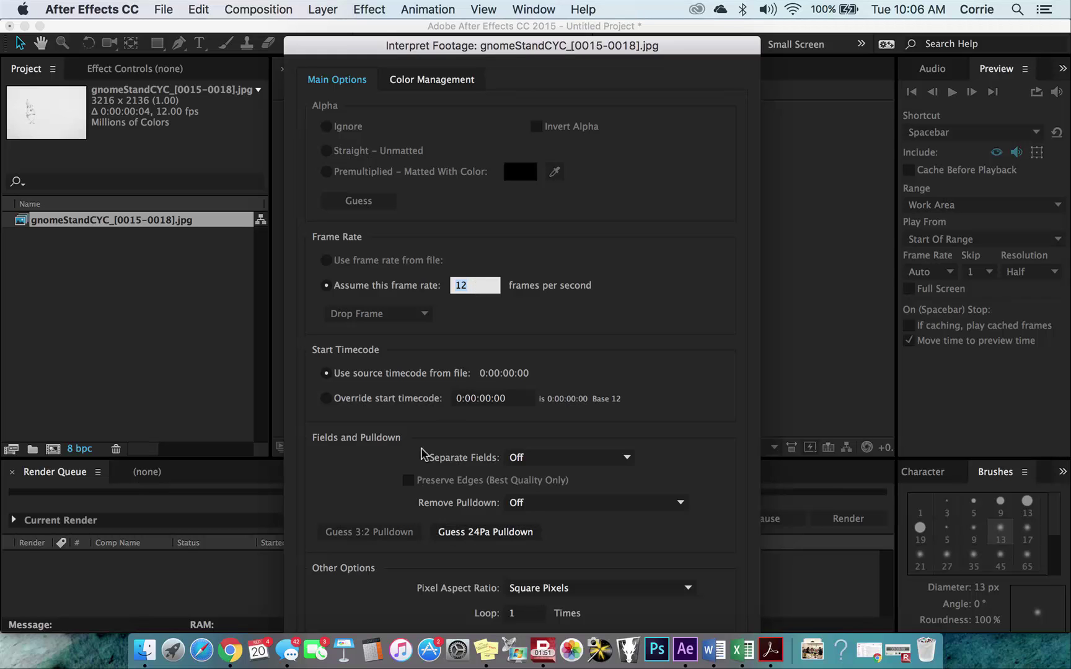
click(524, 613)
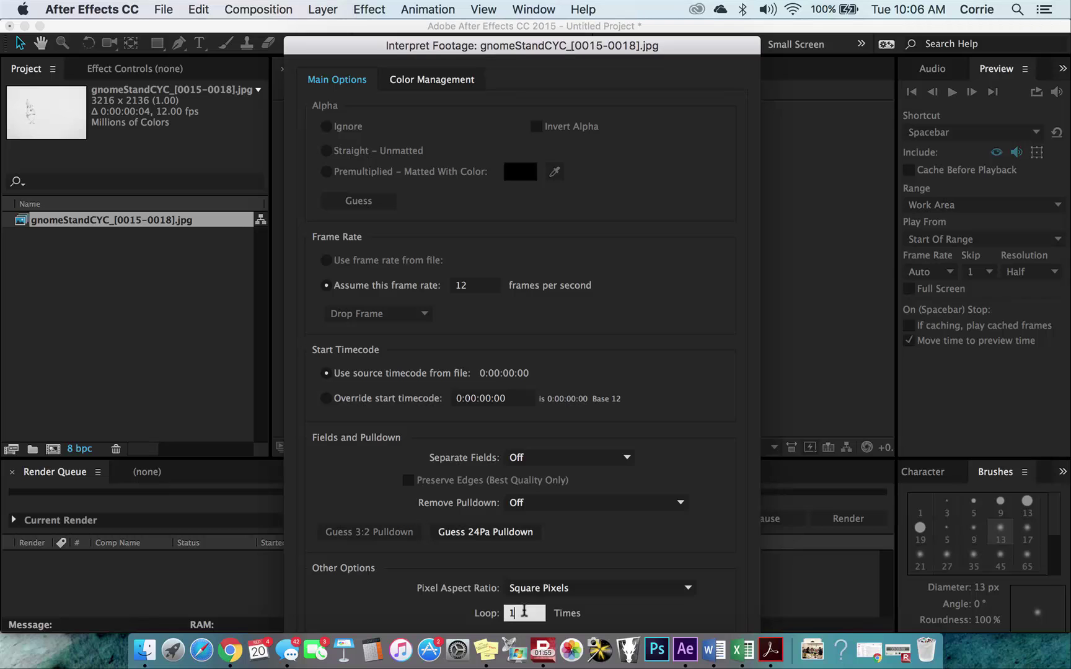
key(BackSpace)
text(20)
key(Return)
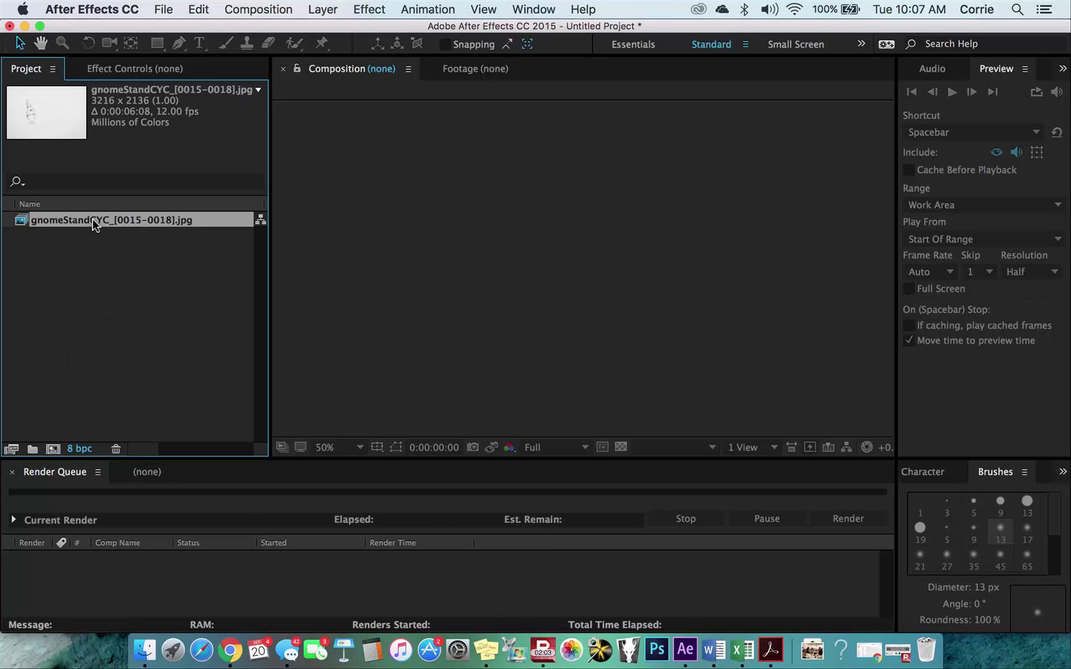
Step: Import house_pencil.jpg from the gnome folder into the project
double_click(87, 279)
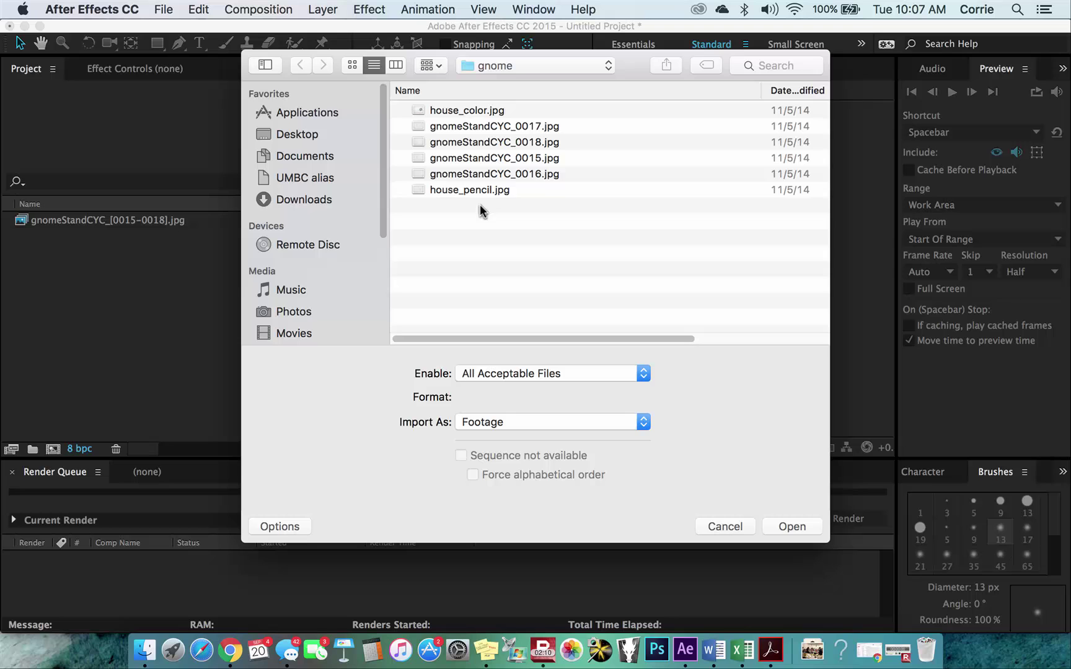
click(468, 191)
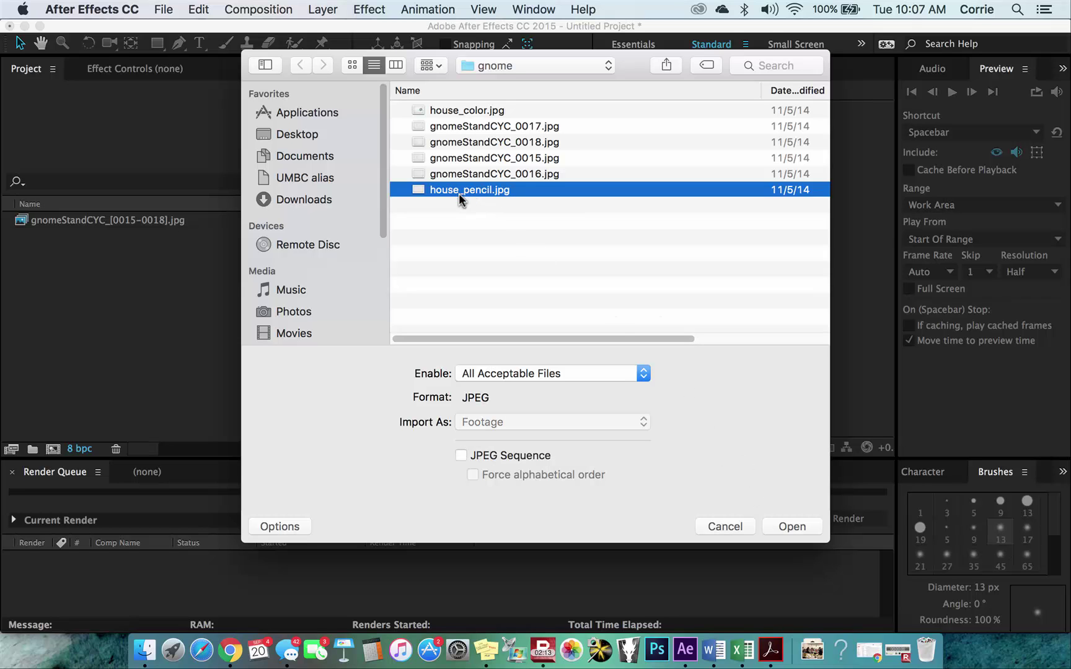
click(789, 526)
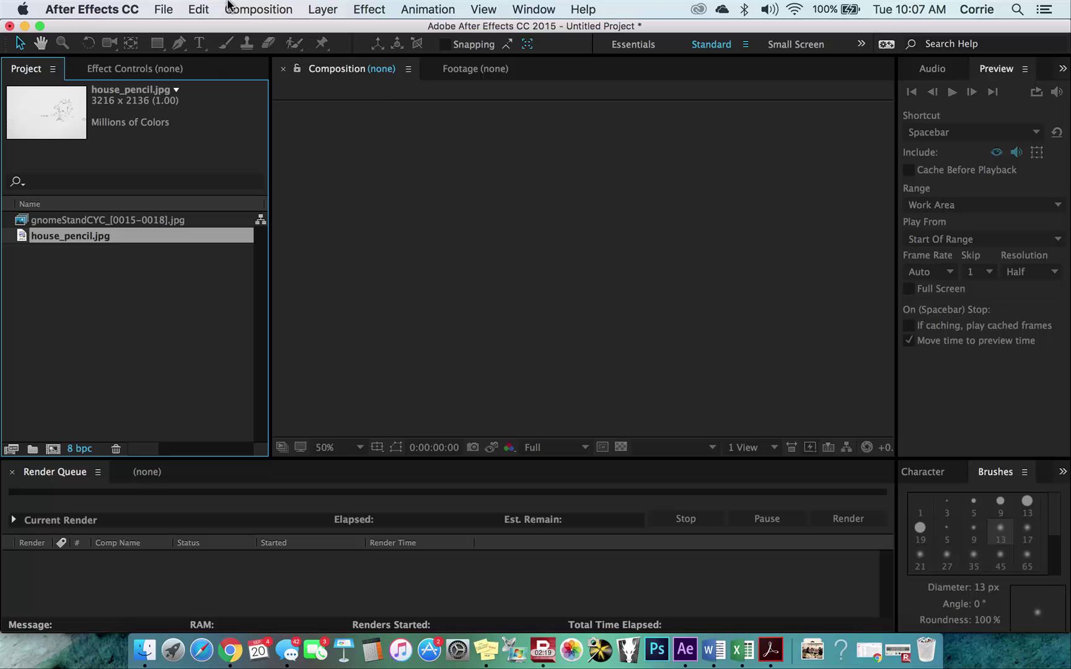
click(162, 10)
Step: Create a composition named Gnome with the HDTV 1080 24 preset and add house_pencil.jpg as a layer
mouse_move(174, 35)
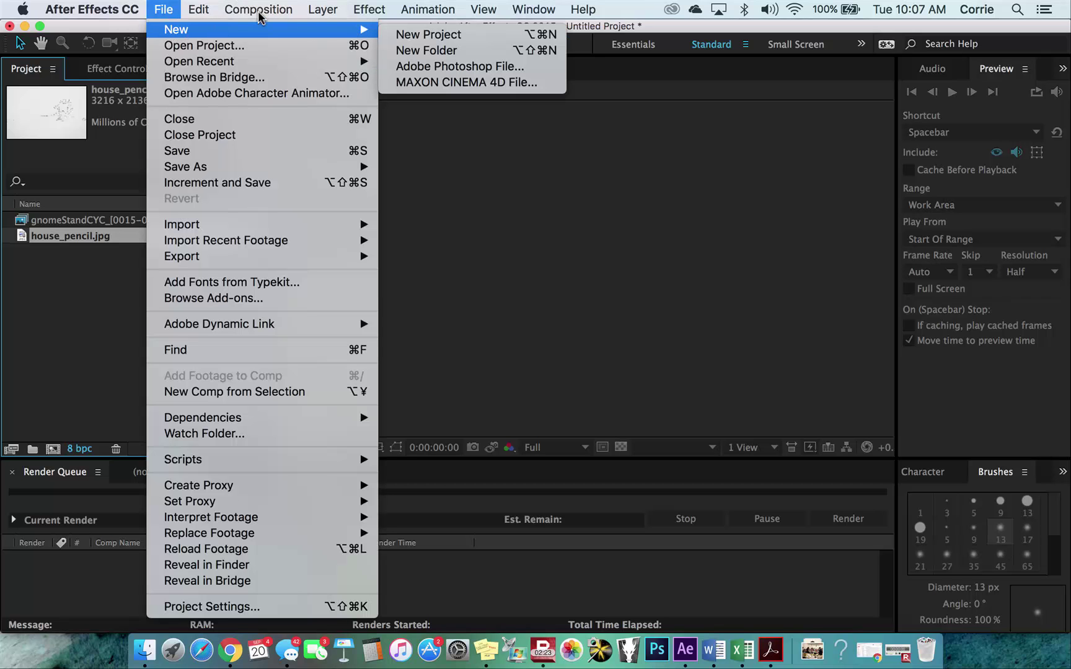
mouse_move(258, 9)
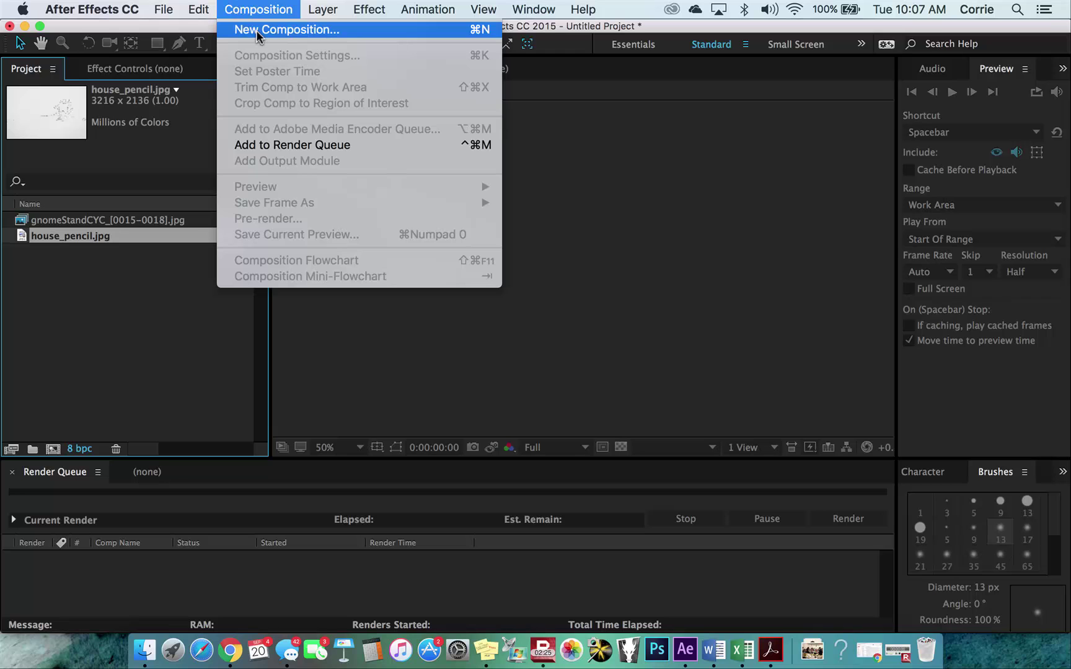
click(361, 31)
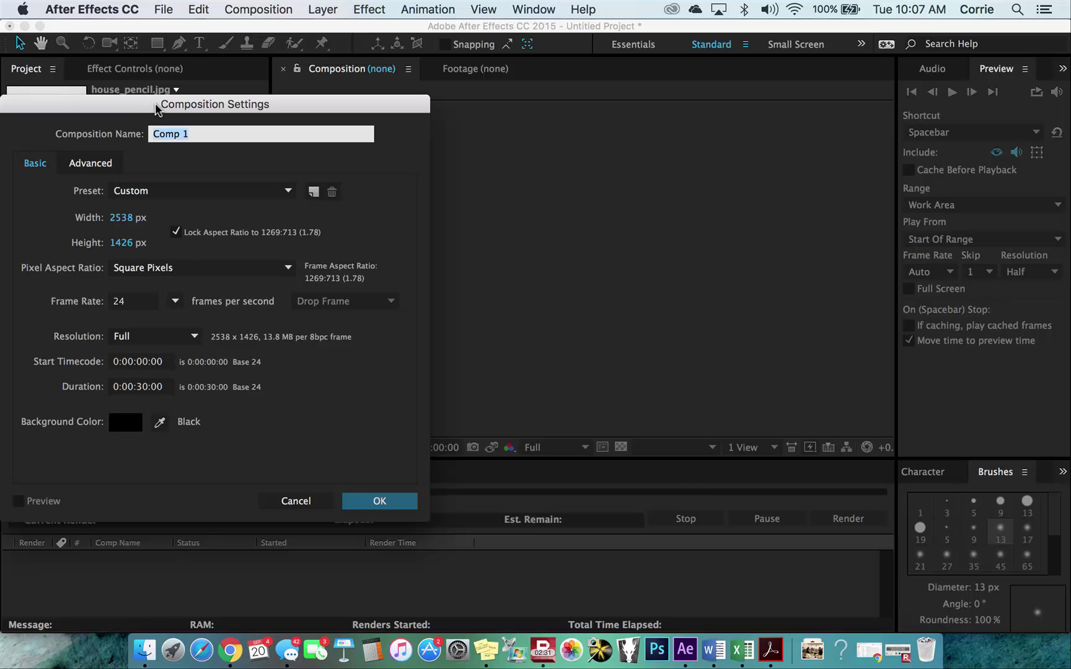
drag(164, 108, 432, 101)
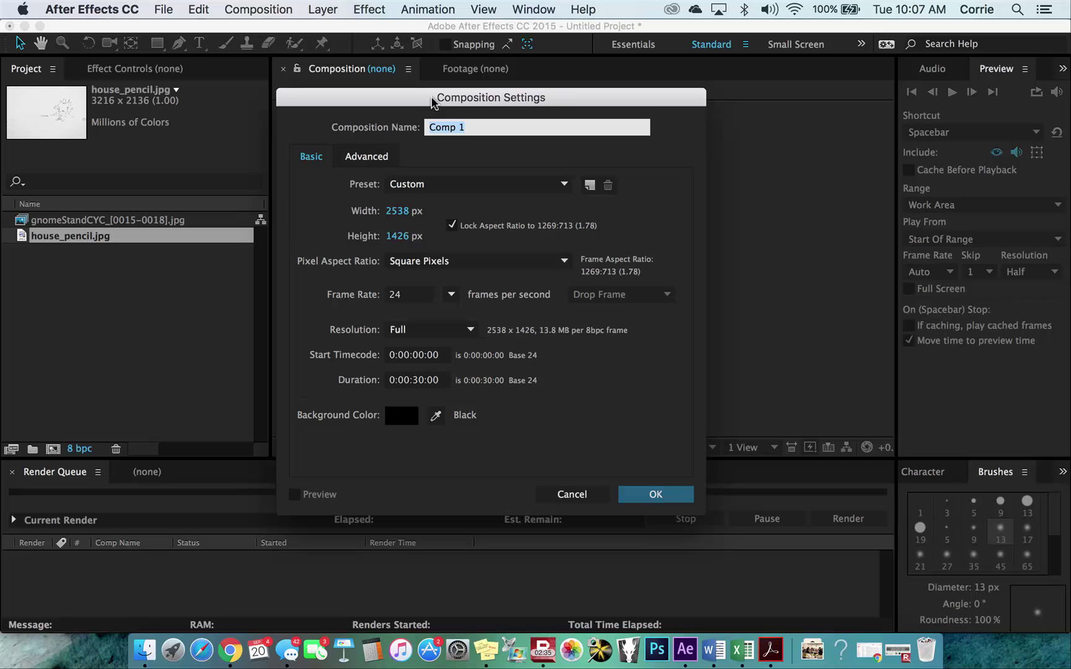
text(Gnome)
click(412, 185)
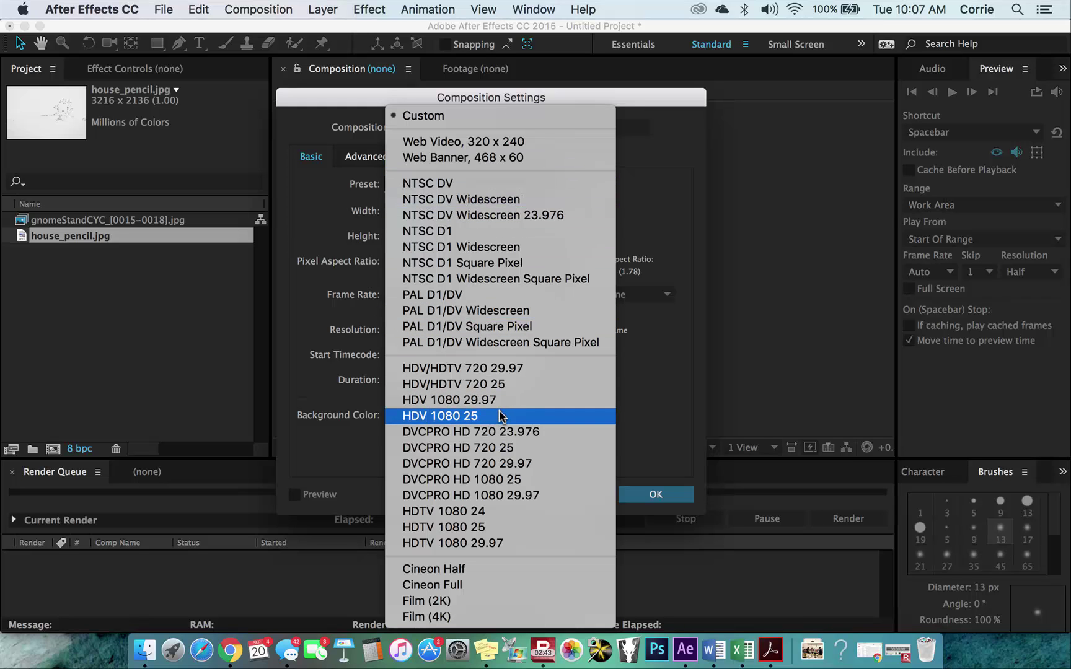
click(482, 511)
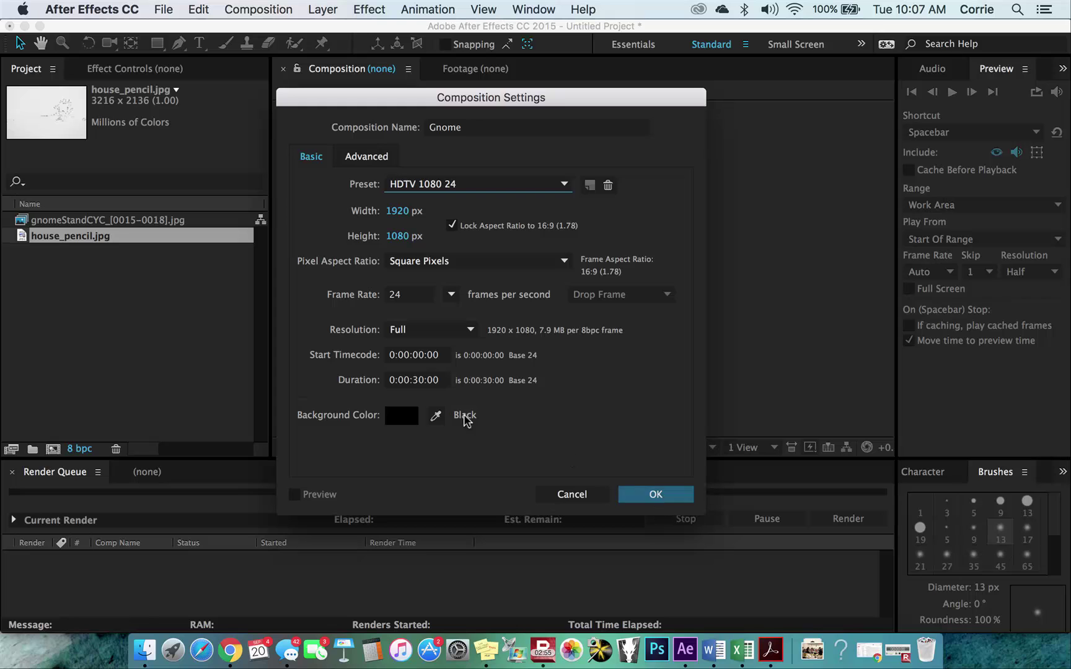
click(648, 500)
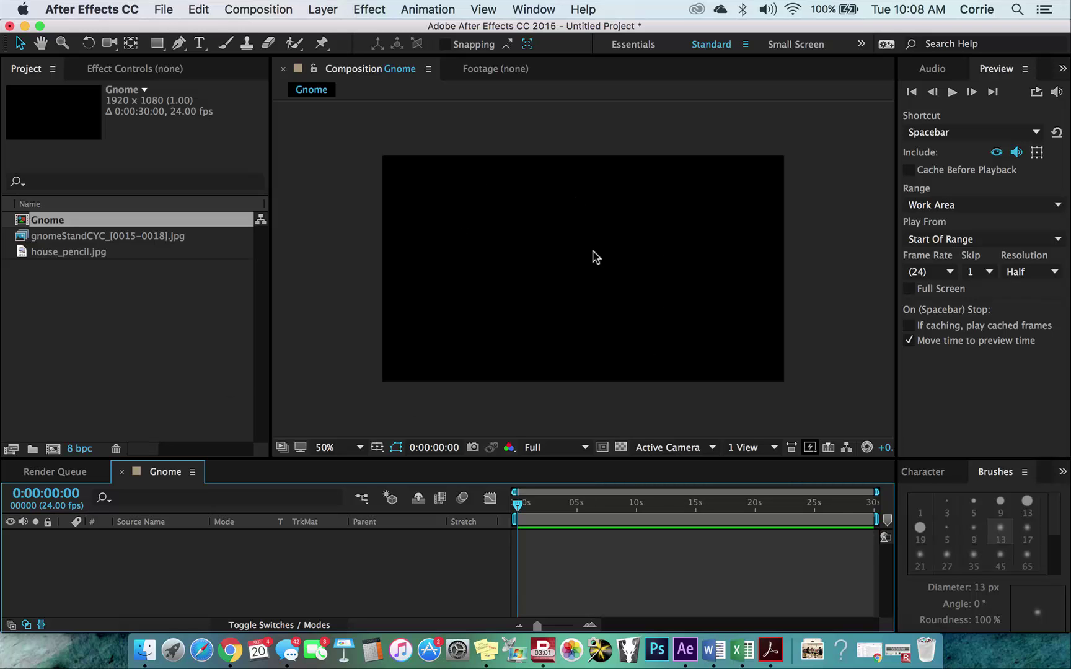
click(76, 252)
drag(77, 252, 127, 574)
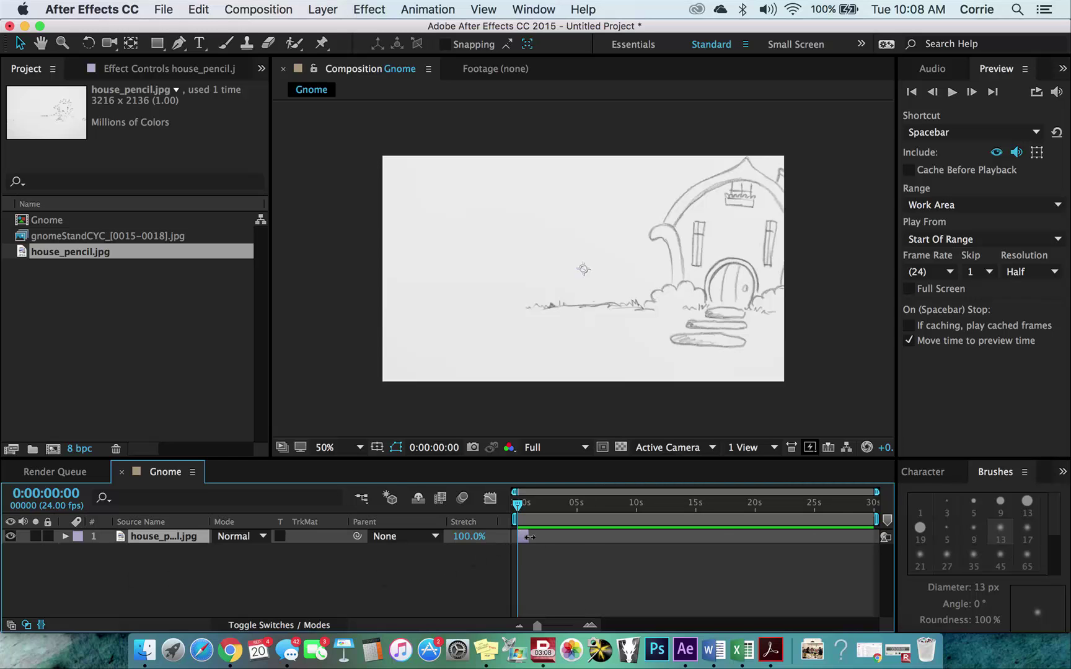
Step: Drag the house_pencil.jpg layer's out-point to the 30-second end of the Gnome composition
drag(528, 536, 877, 537)
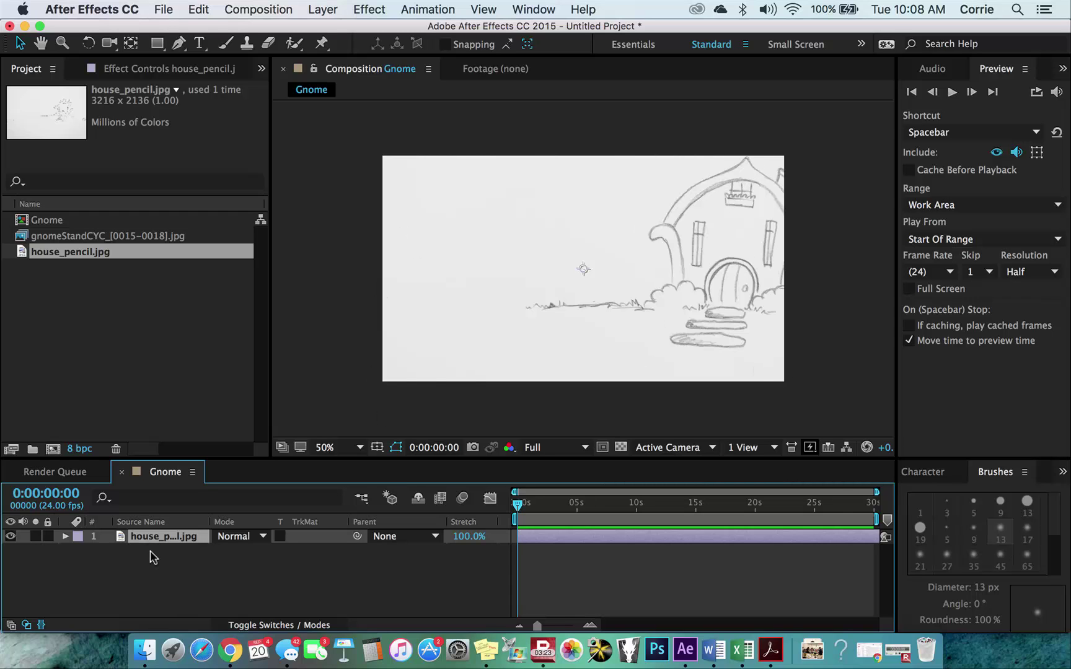
Step: Scrub the house_pencil.jpg layer's Transform Scale down to 60.0,60.0%
click(65, 536)
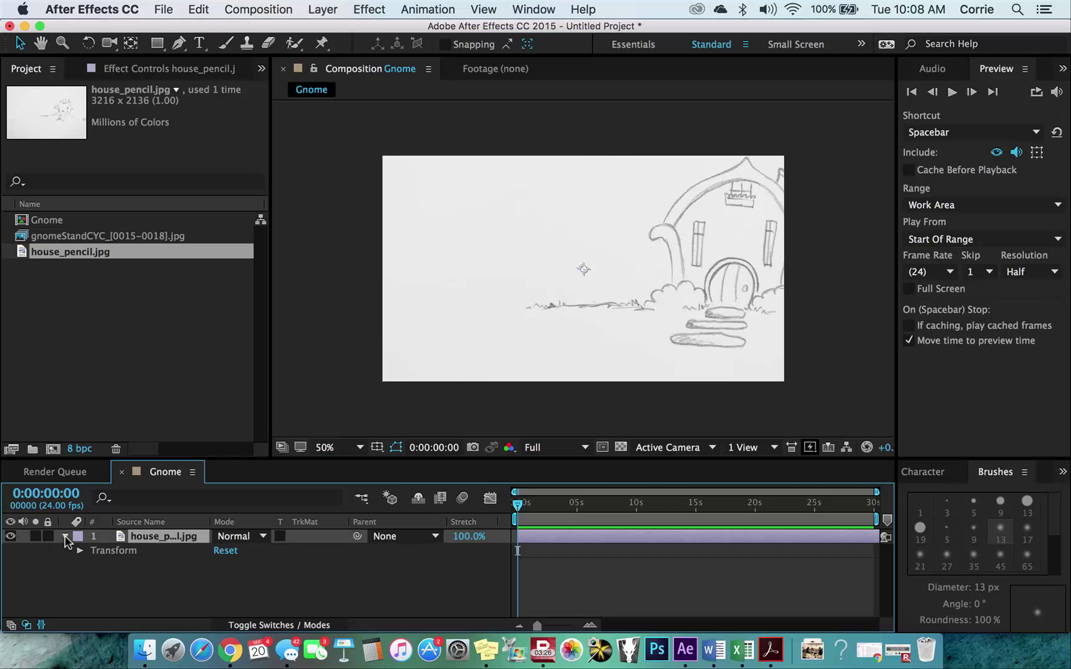
click(79, 553)
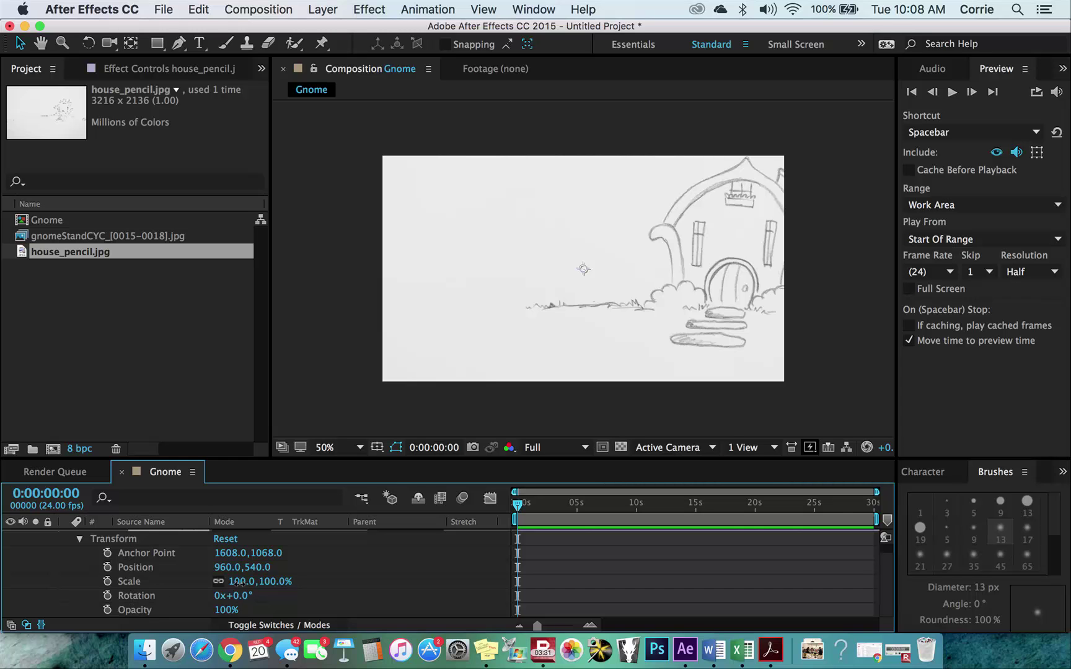
drag(239, 582, 206, 584)
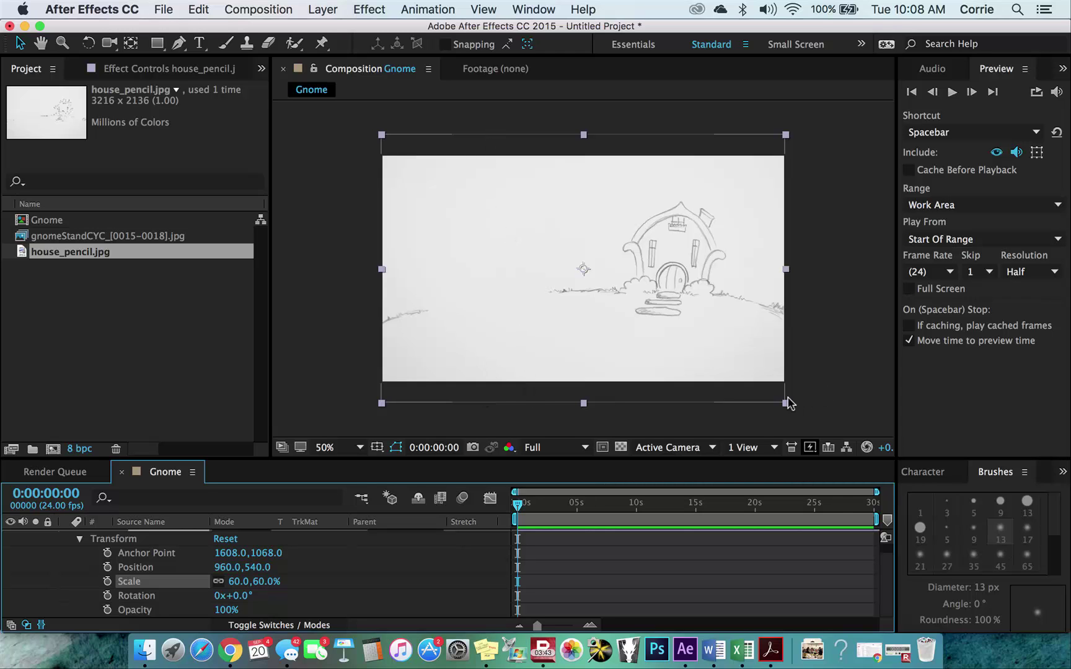
Step: Add the gnomeStandCYC_[0015-0018].jpg sequence above the house layer and set its Scale to 60%
click(51, 236)
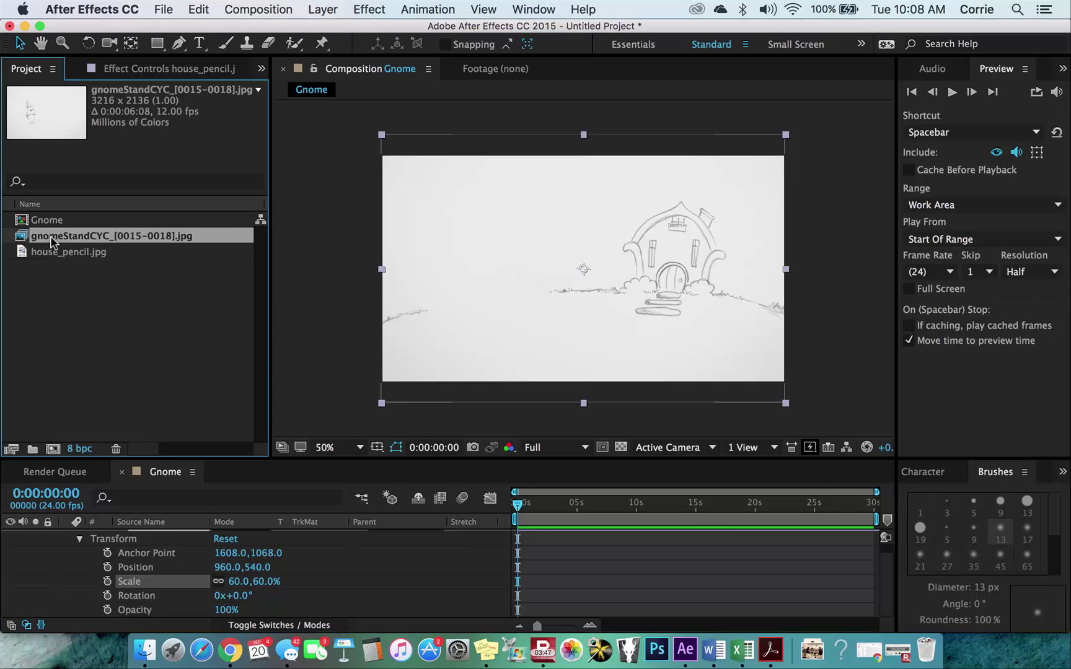
mouse_move(116, 527)
mouse_down()
mouse_move(122, 585)
mouse_move(123, 537)
mouse_up()
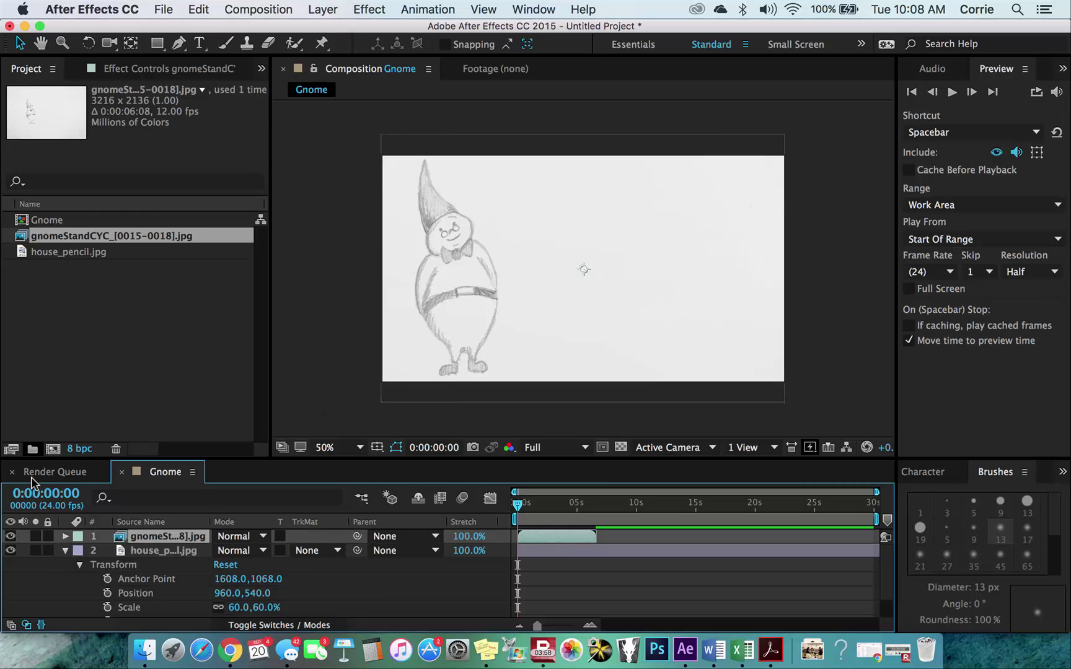
click(65, 536)
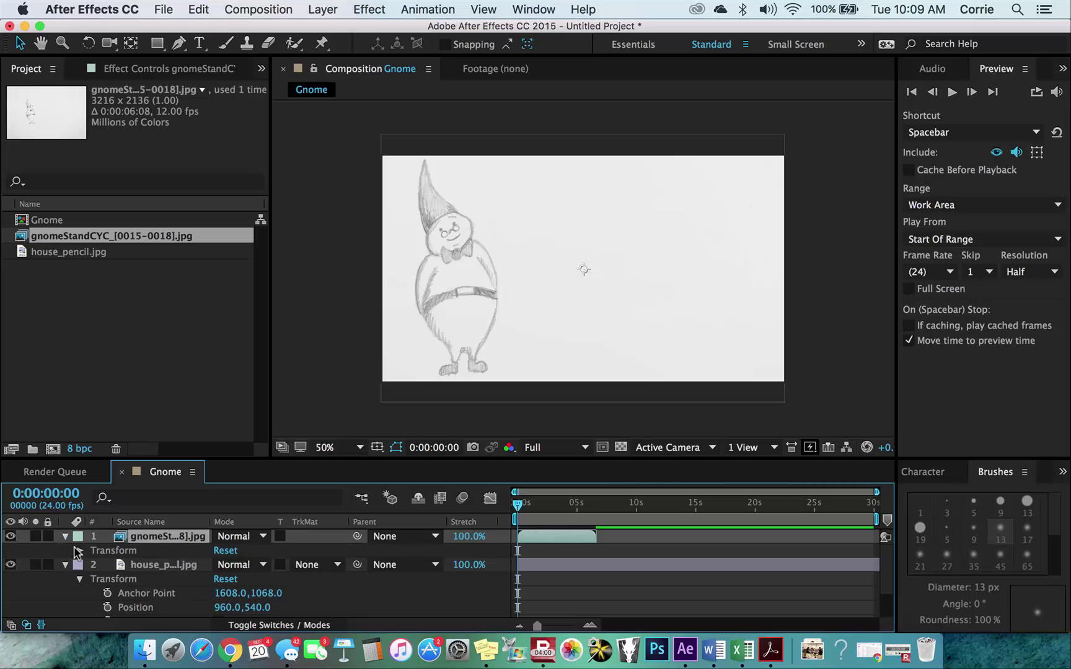
scroll(84, 555, down, 3)
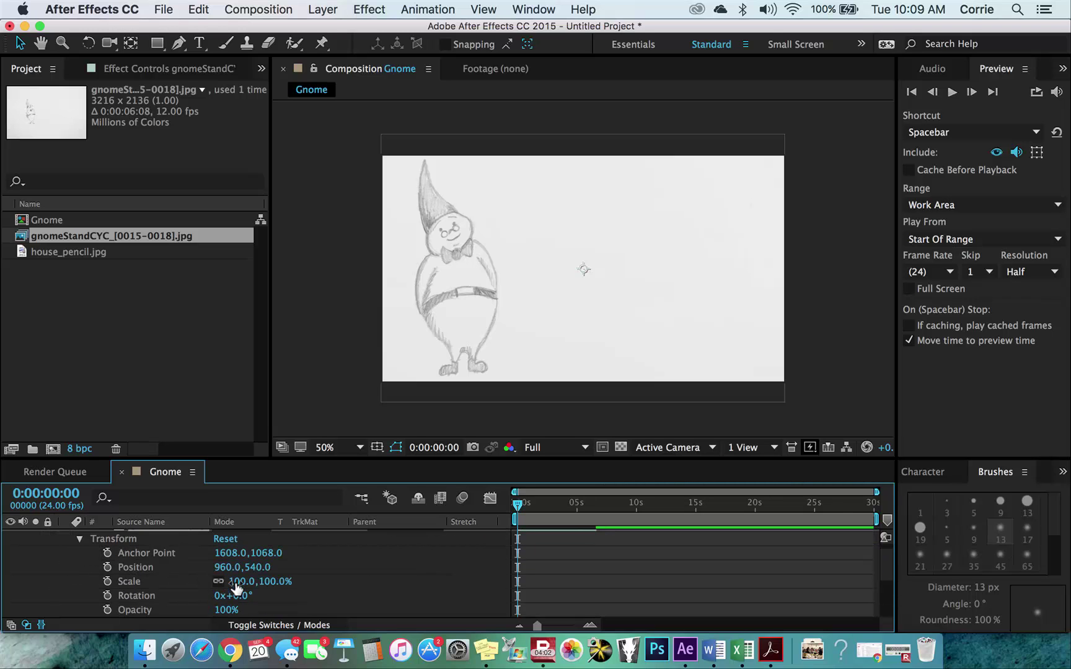
click(270, 582)
text(60)
key(Return)
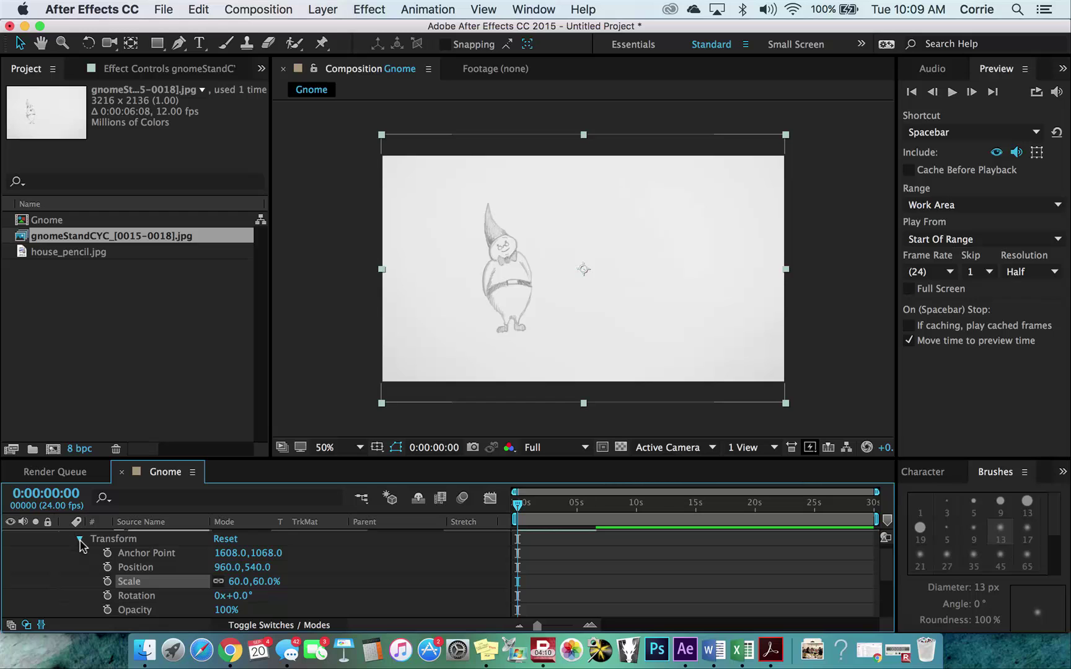
Step: Collapse both Transform groups and set the gnome layer's blending mode to Multiply
click(81, 544)
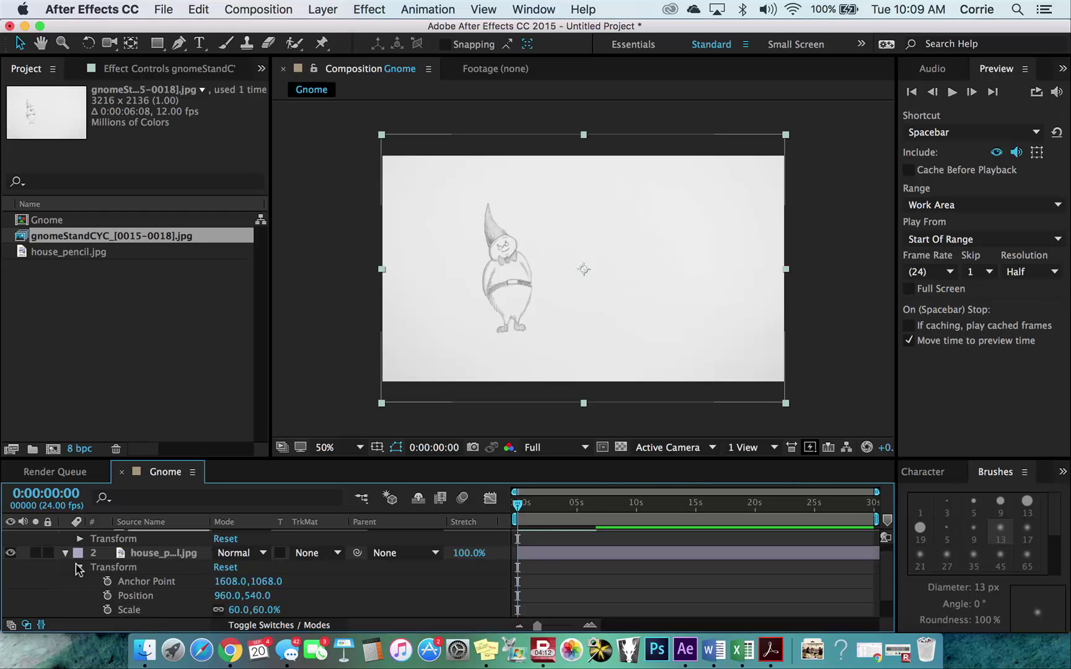
click(67, 553)
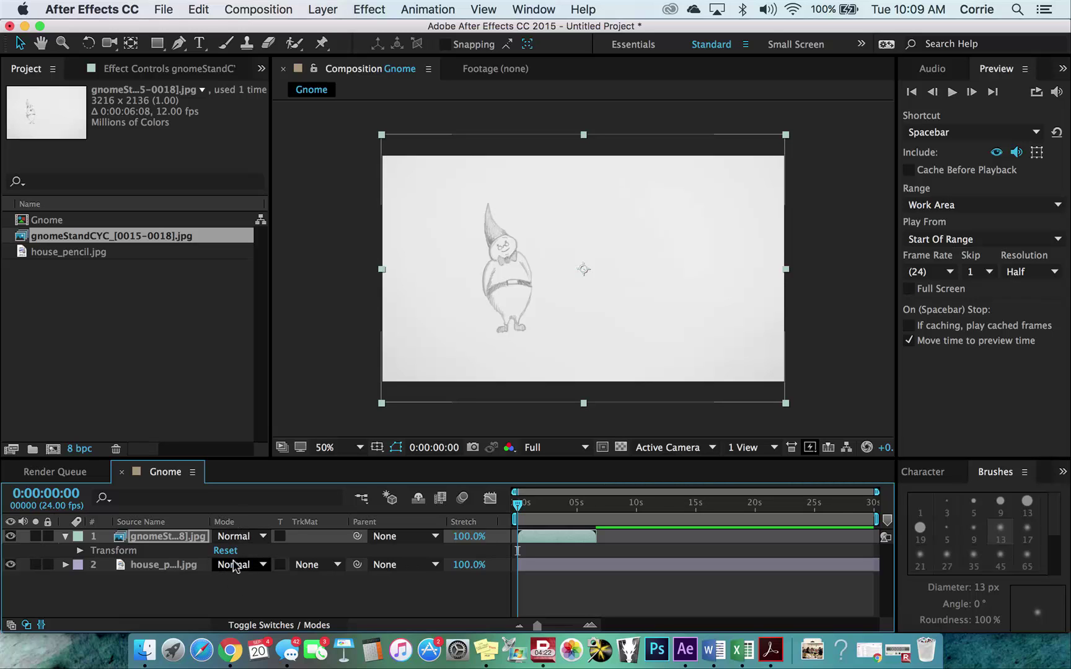
click(269, 626)
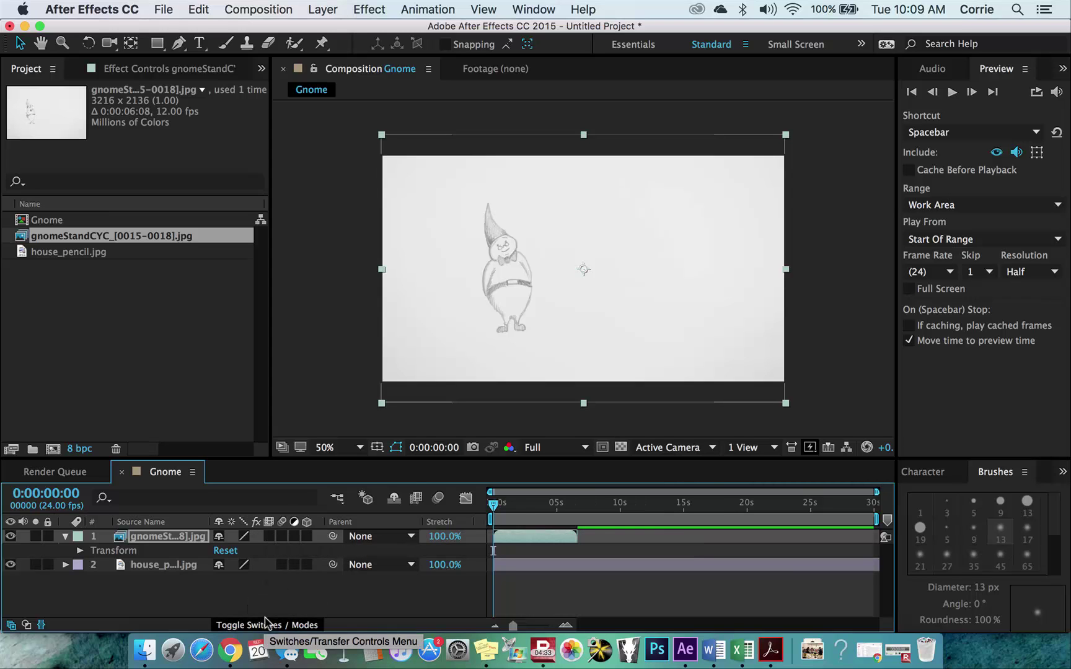
click(265, 624)
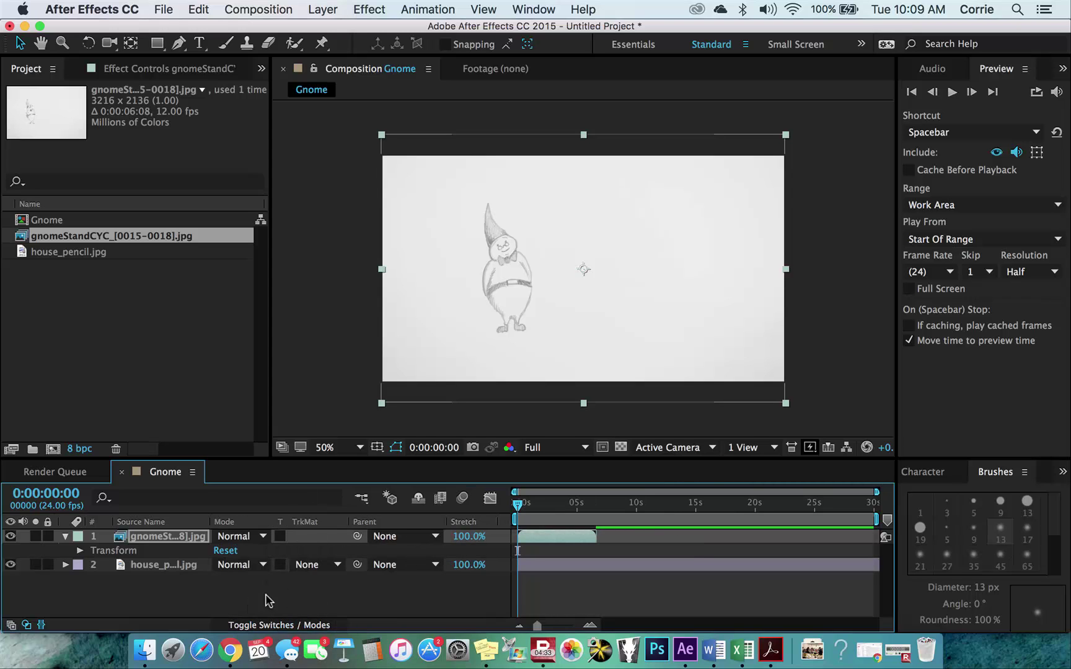
click(264, 536)
scroll(273, 564, down, 3)
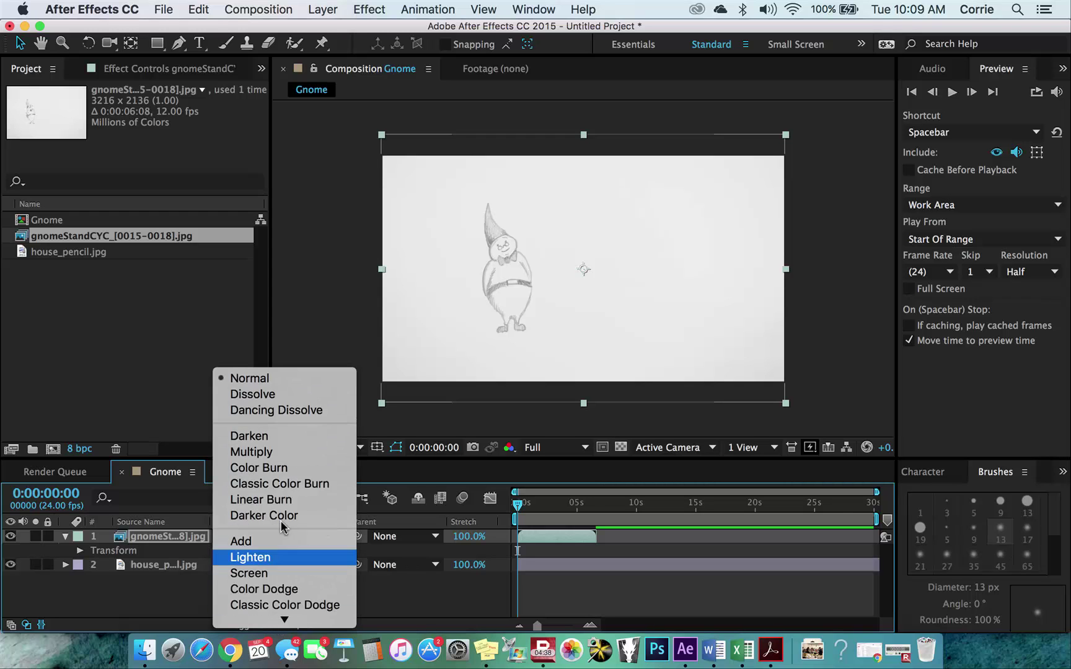
click(276, 451)
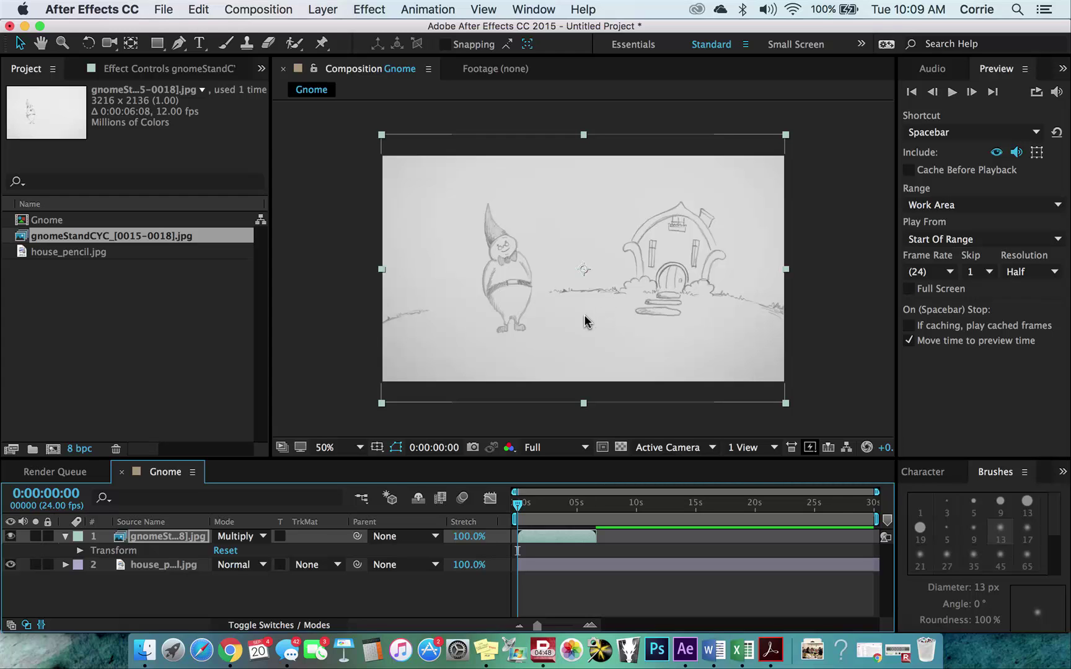
drag(545, 335, 588, 342)
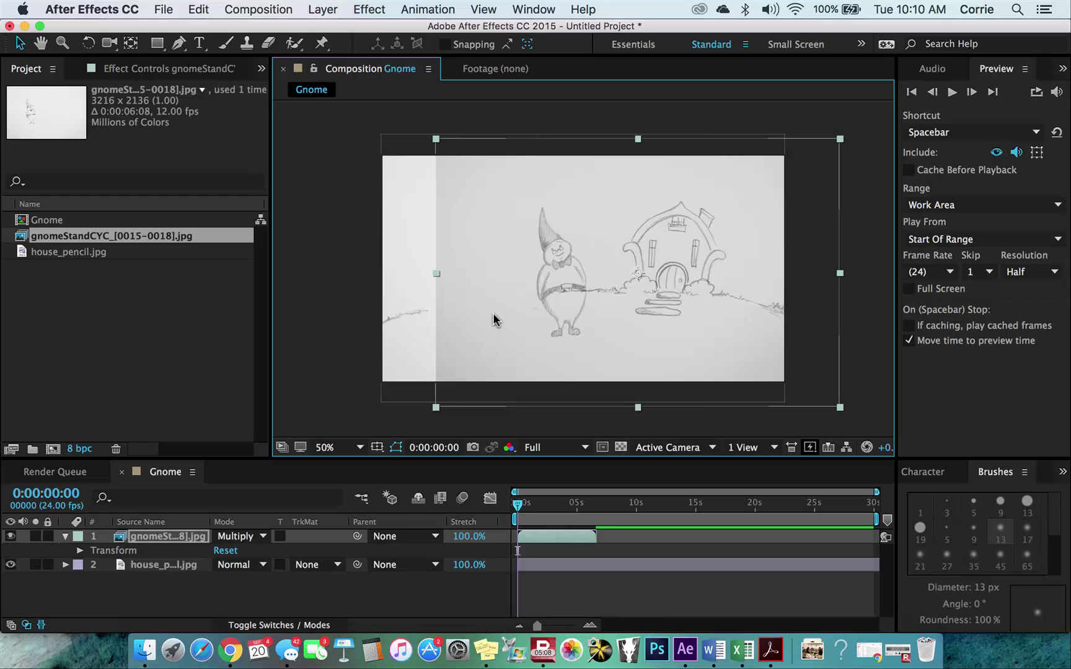
drag(671, 341, 617, 343)
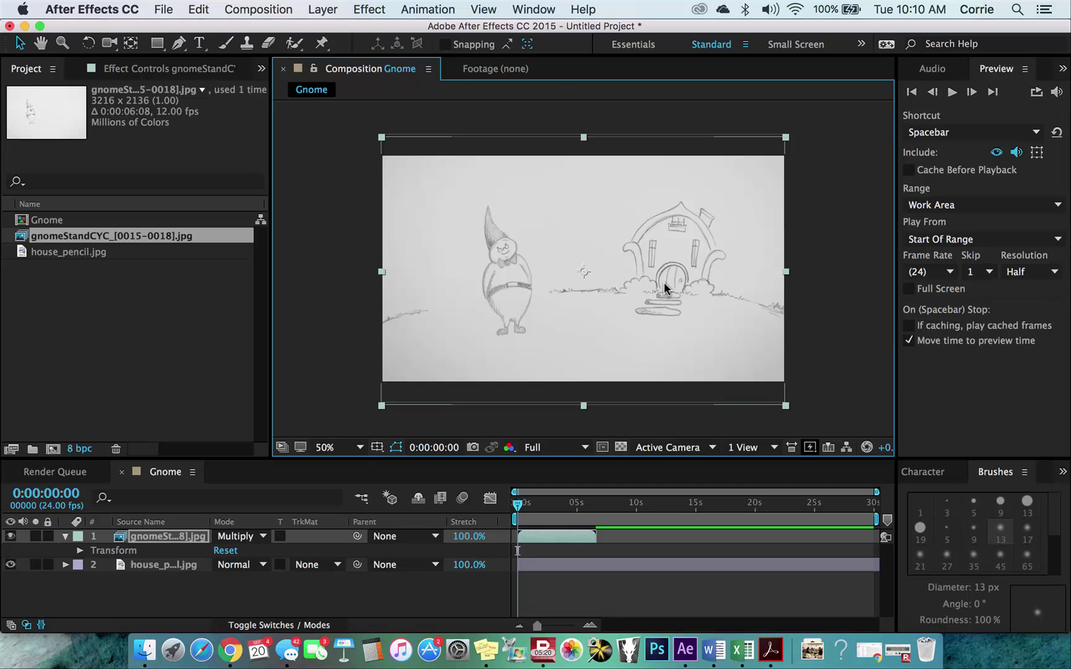
Step: Scrub the house_pencil.jpg layer's Opacity down to 62%
click(152, 565)
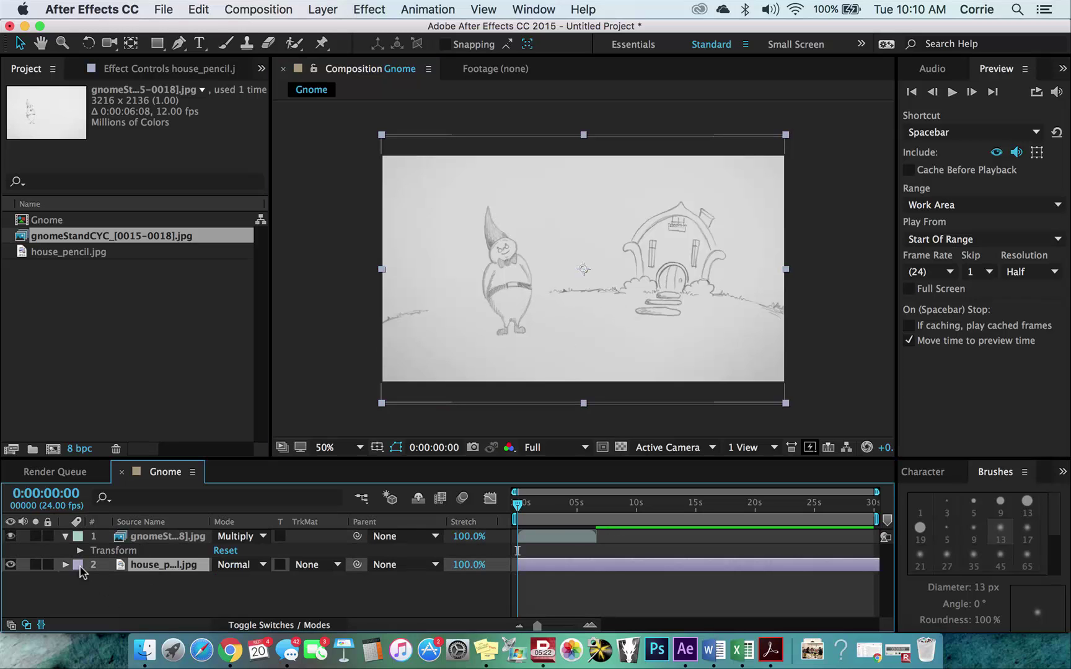
click(65, 565)
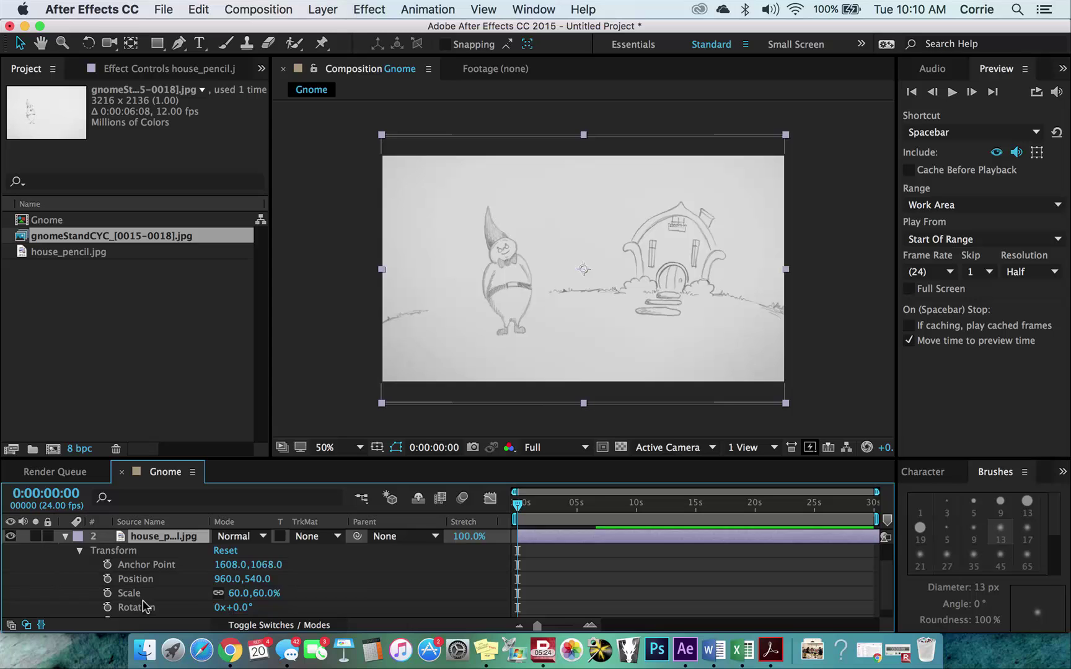
scroll(146, 606, down, 2)
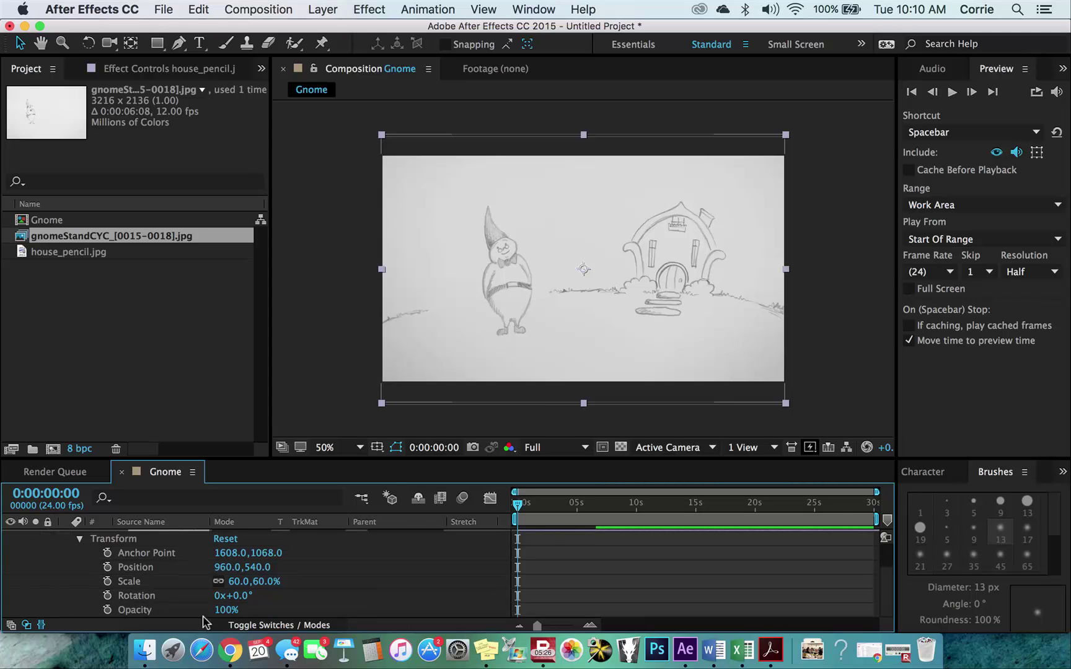
drag(224, 610, 193, 610)
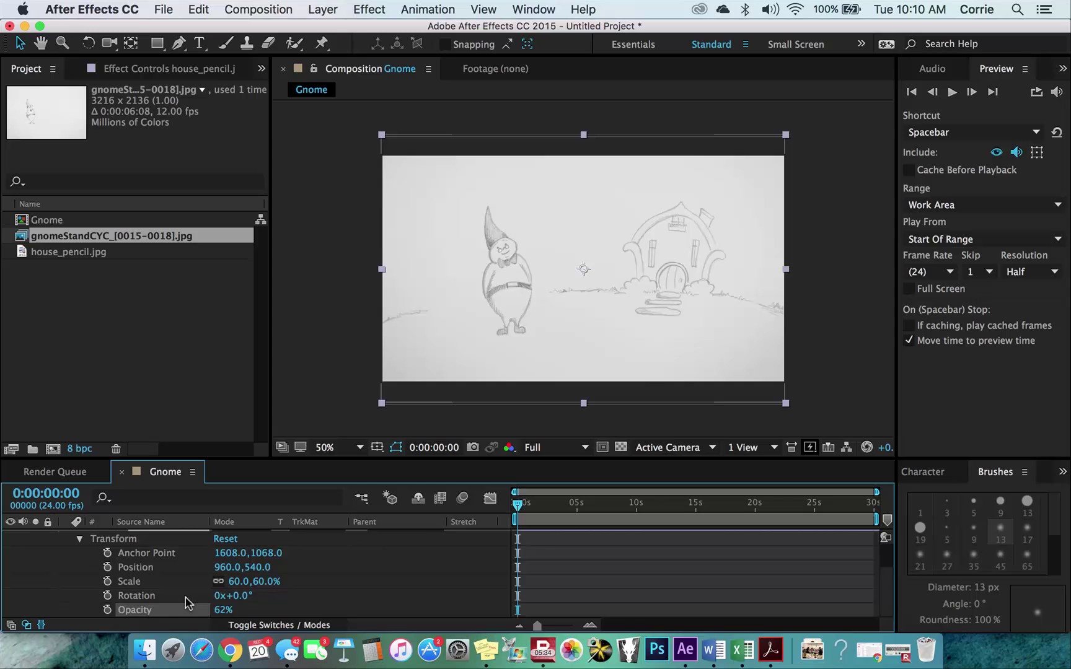
scroll(188, 602, up, 3)
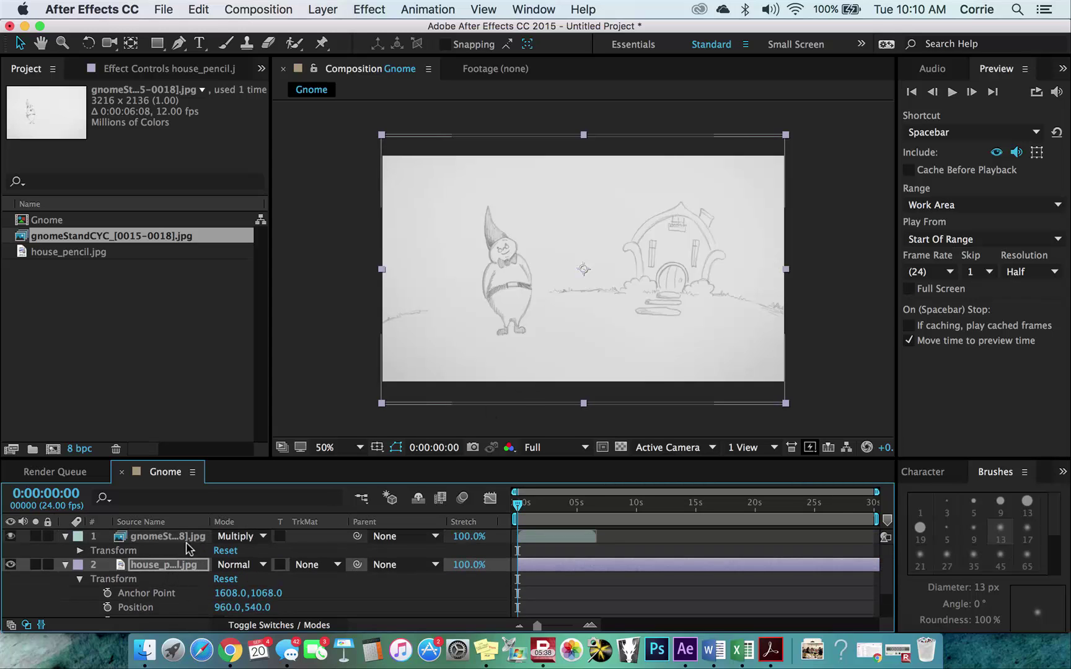
click(152, 538)
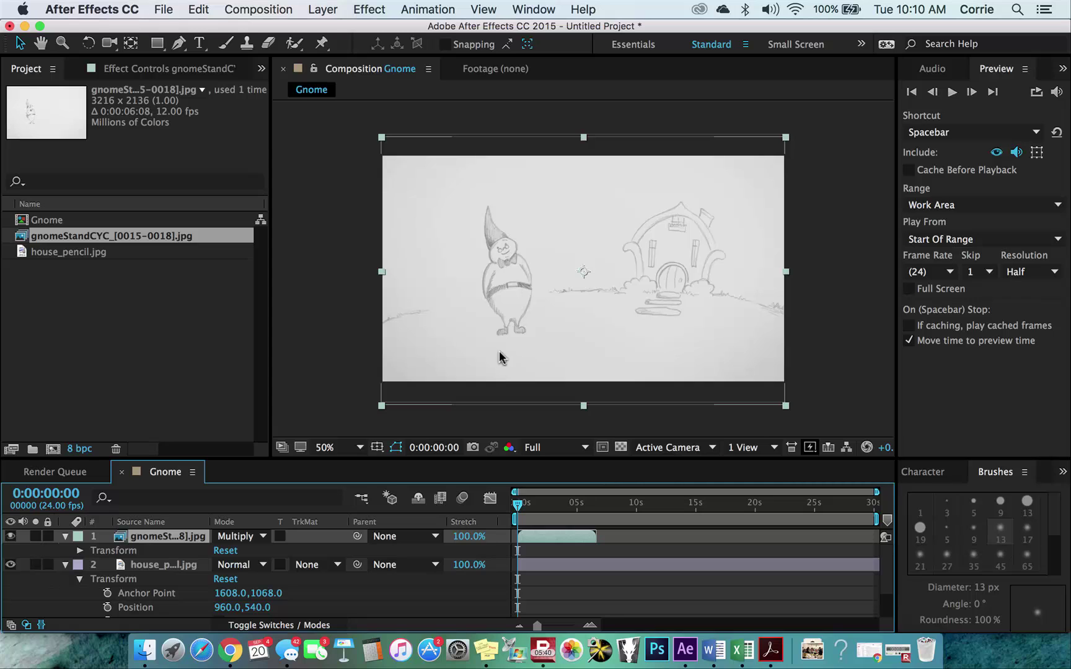